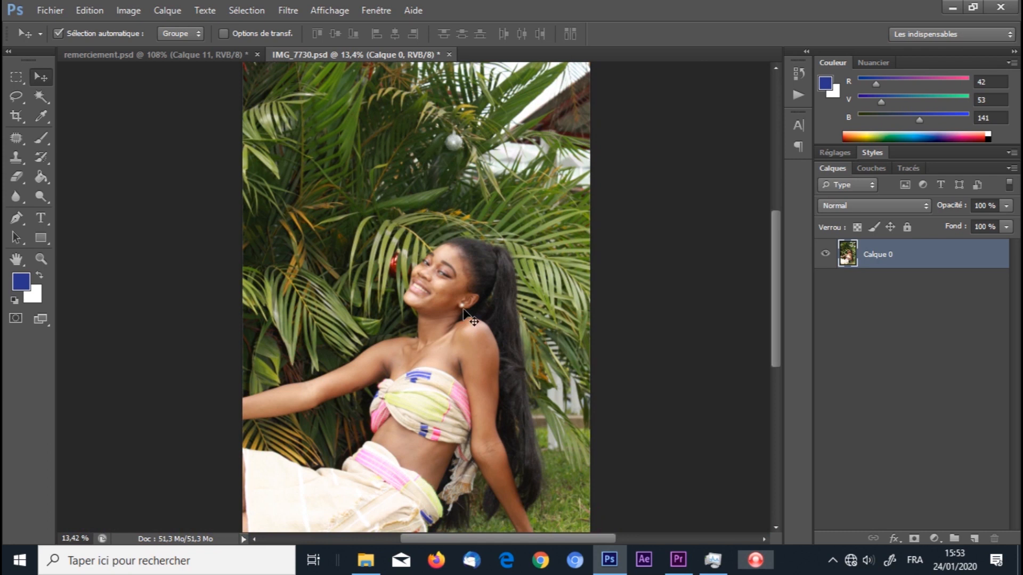
scroll(460, 310, down, 1)
scroll(460, 310, up, 4)
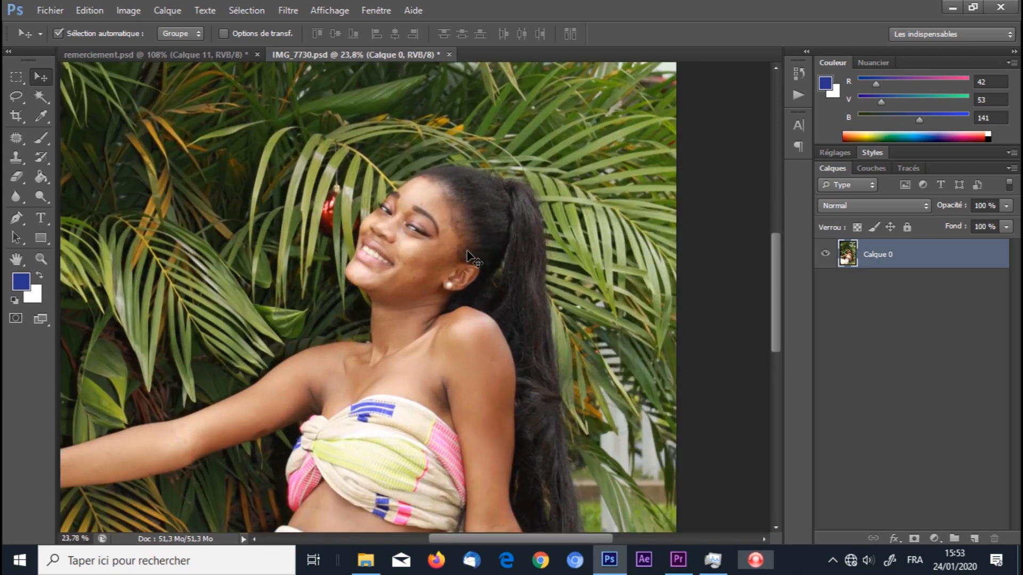
scroll(471, 258, up, 1)
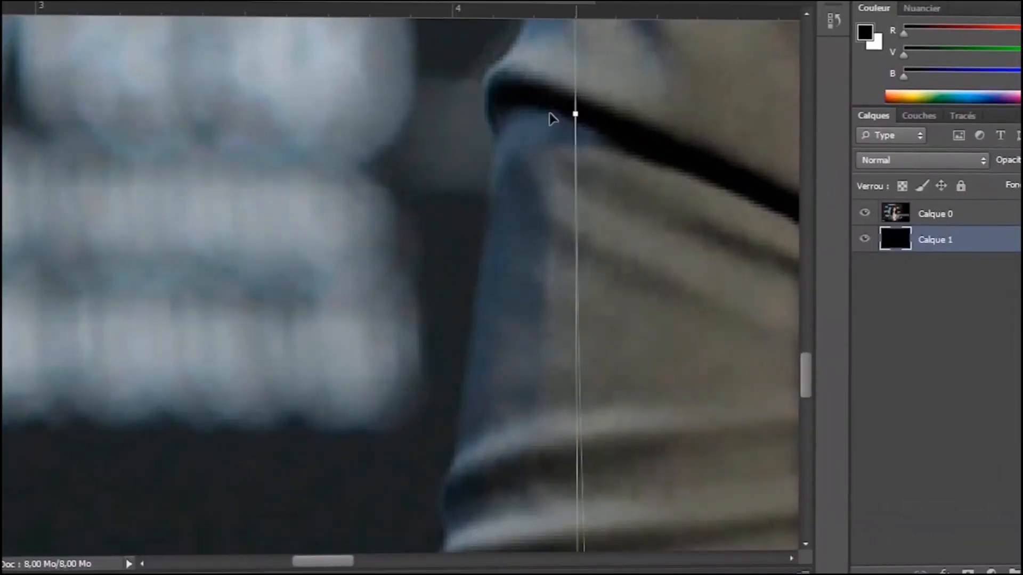
drag(575, 110, 483, 103)
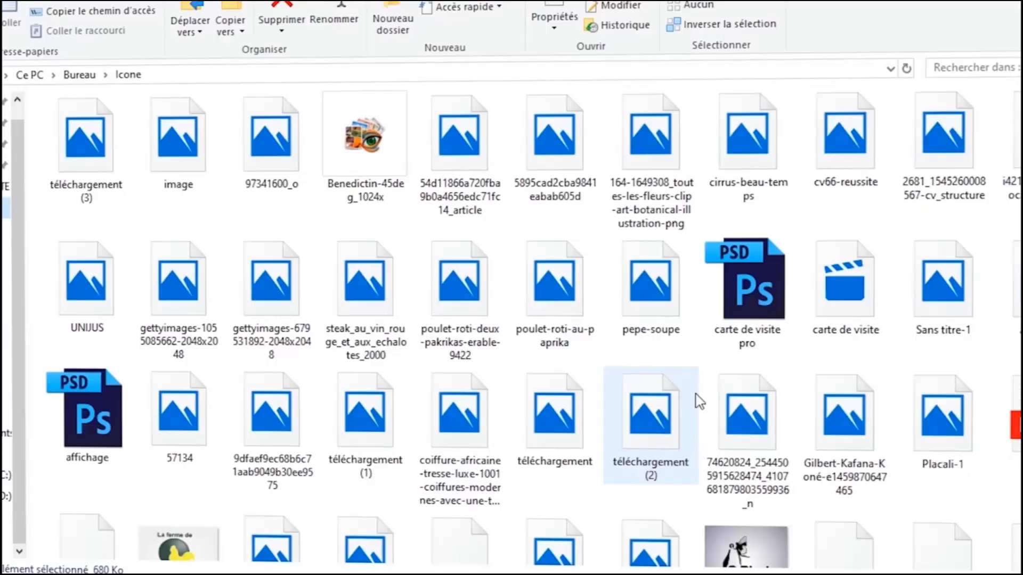
scroll(696, 399, down, 10)
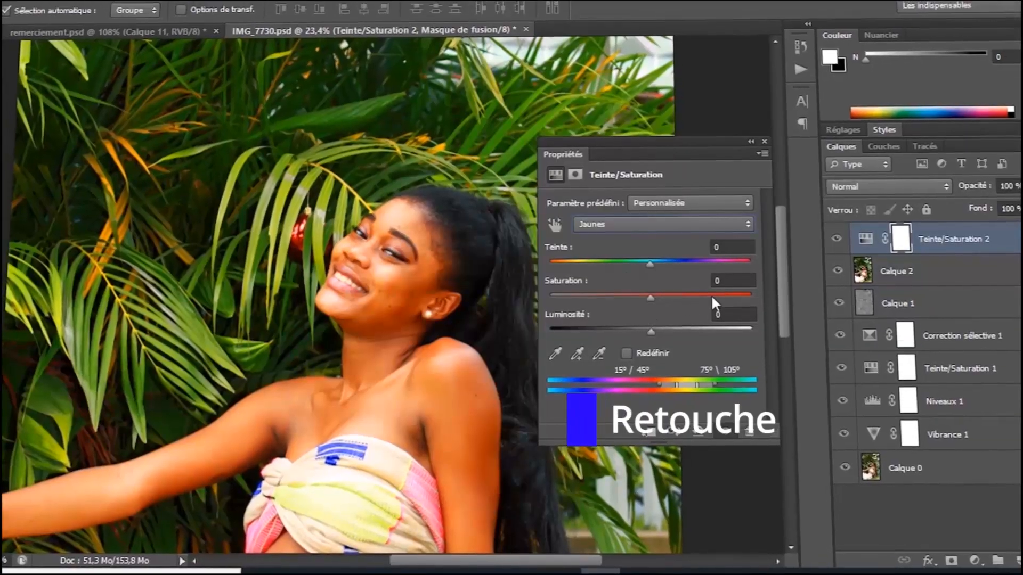
click(753, 281)
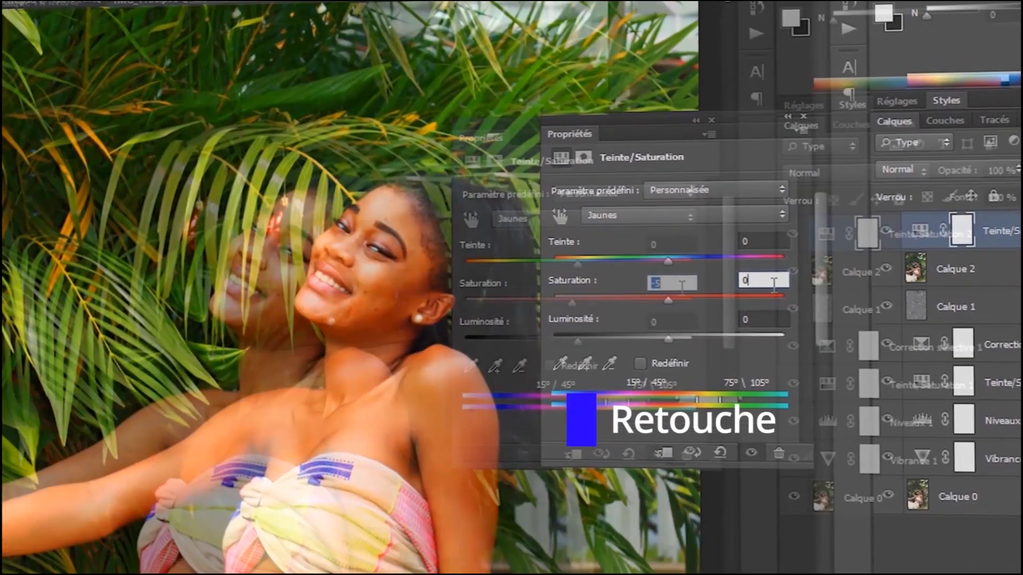
key(Down)
key(Down)
key(Down)
key(Down)
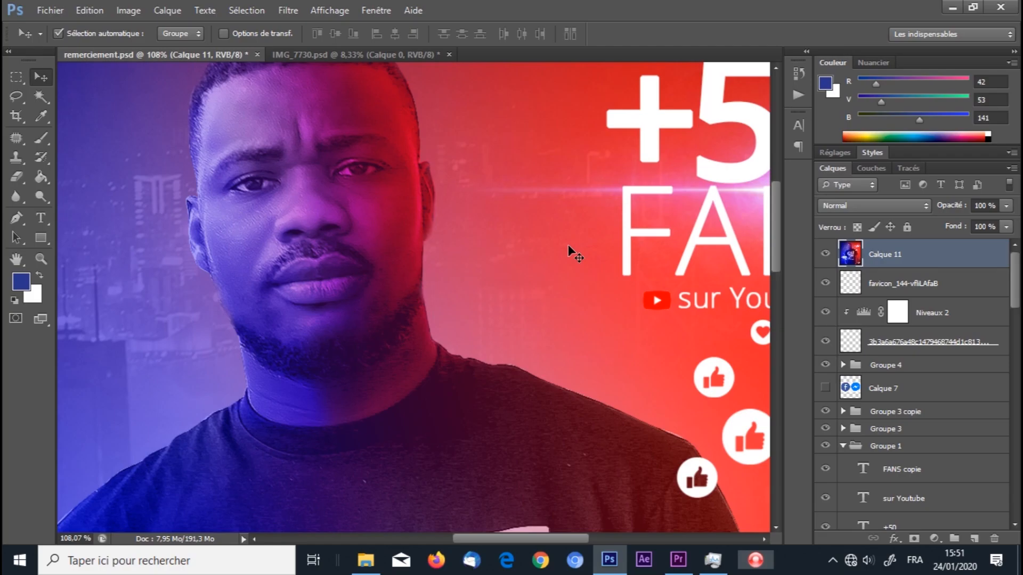
scroll(440, 190, down, 2)
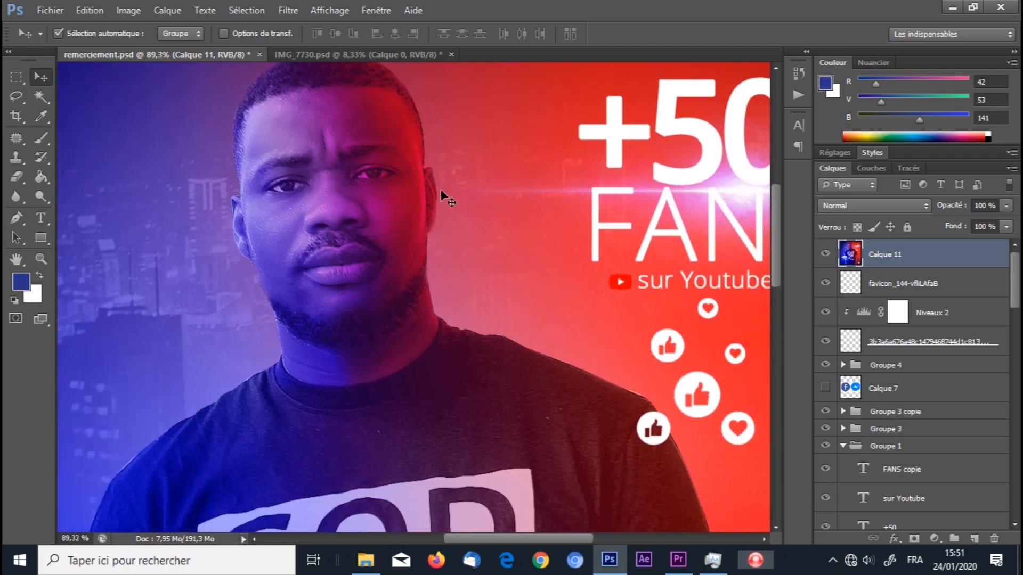
scroll(440, 189, up, 1)
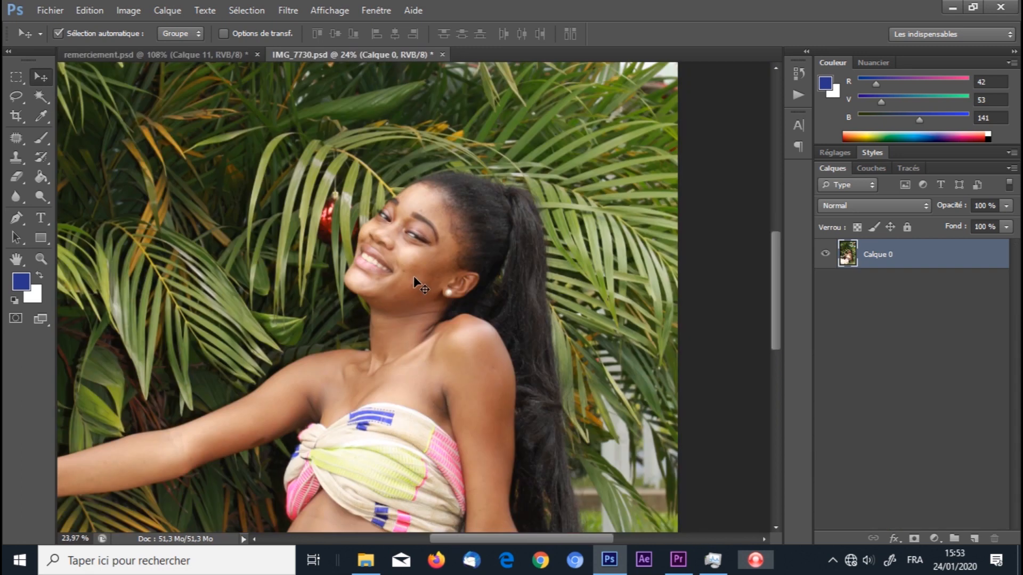
scroll(413, 275, down, 1)
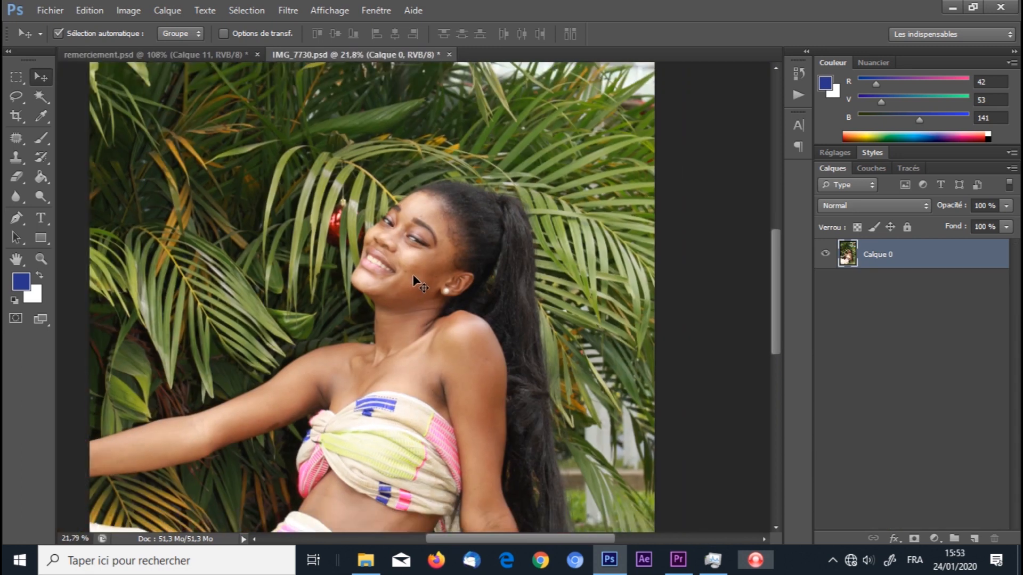
scroll(411, 274, down, 2)
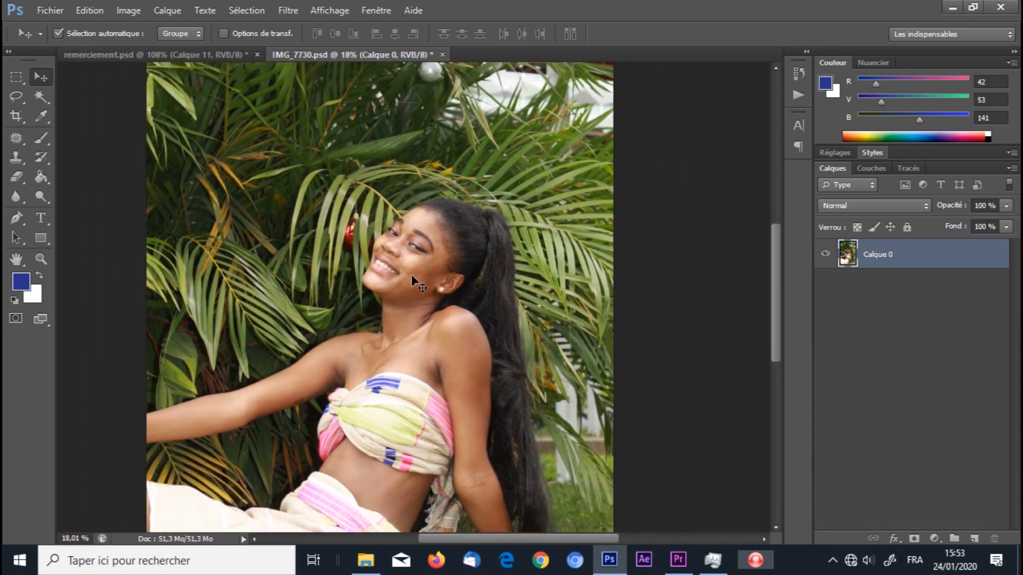
scroll(408, 274, up, 1)
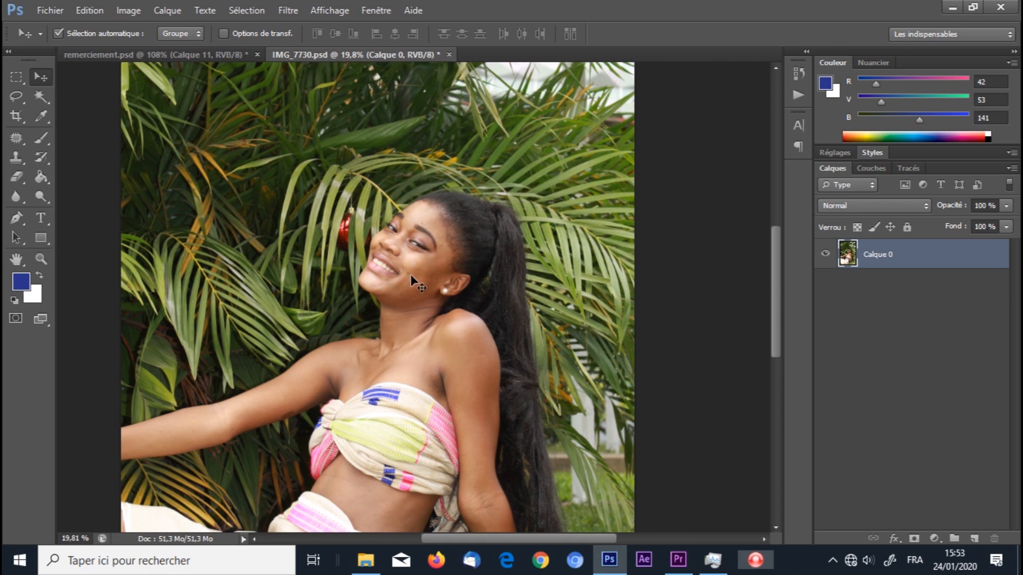
Run the saved retouching action on the photo, then stamp all visible layers into a new layer on top of the stack.
key(F2)
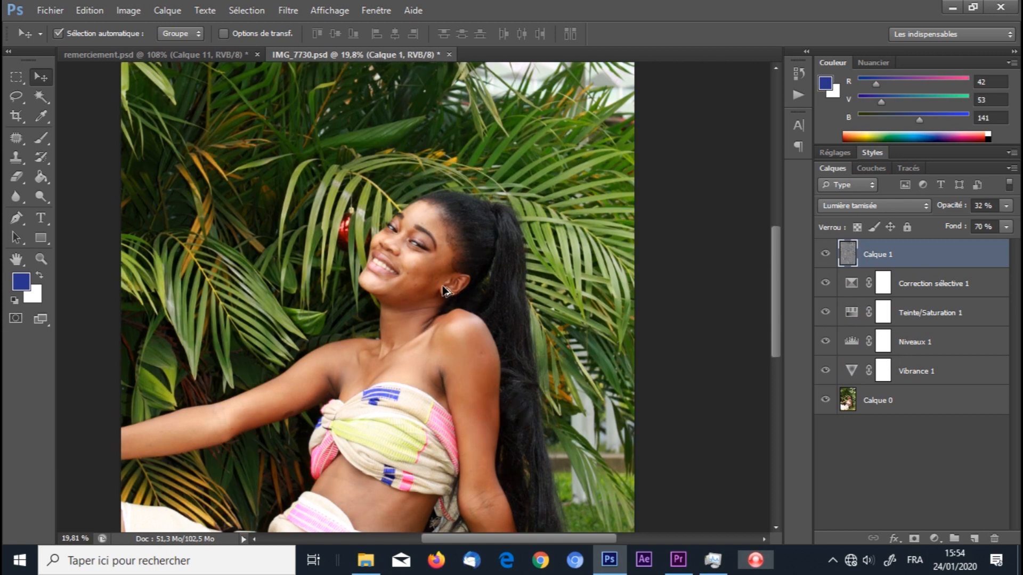
click(442, 286)
key(ctrl+shift+alt+e)
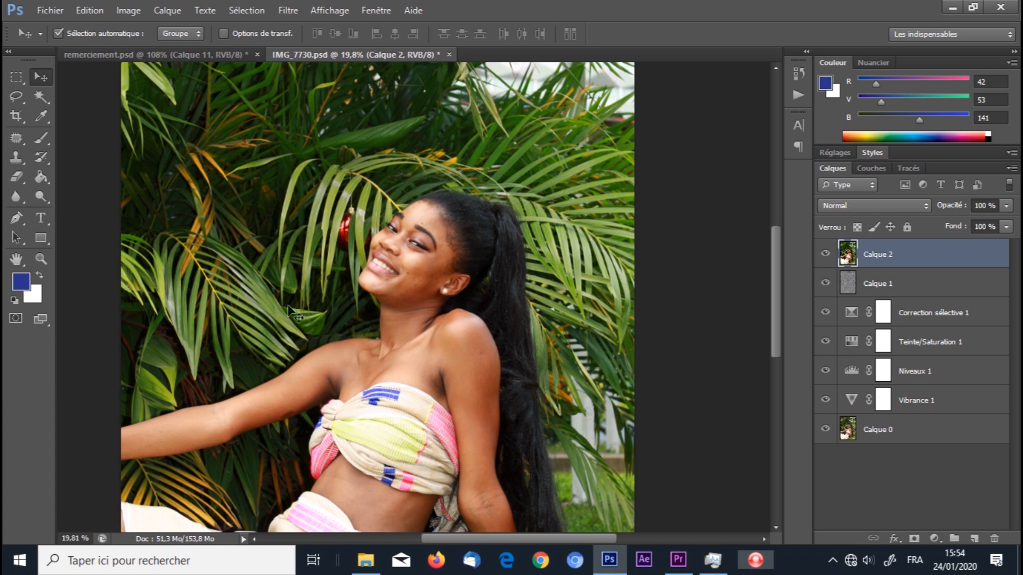
Add a Hue/Saturation (Teinte/Saturation) adjustment layer above the stamped layer.
scroll(375, 274, down, 2)
scroll(390, 277, up, 2)
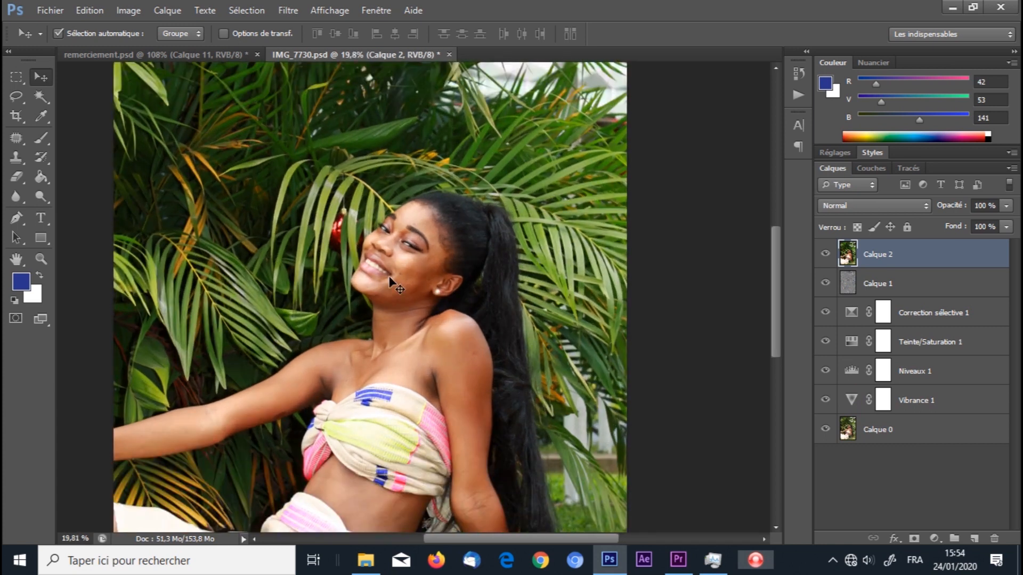
scroll(390, 277, down, 4)
scroll(389, 277, up, 1)
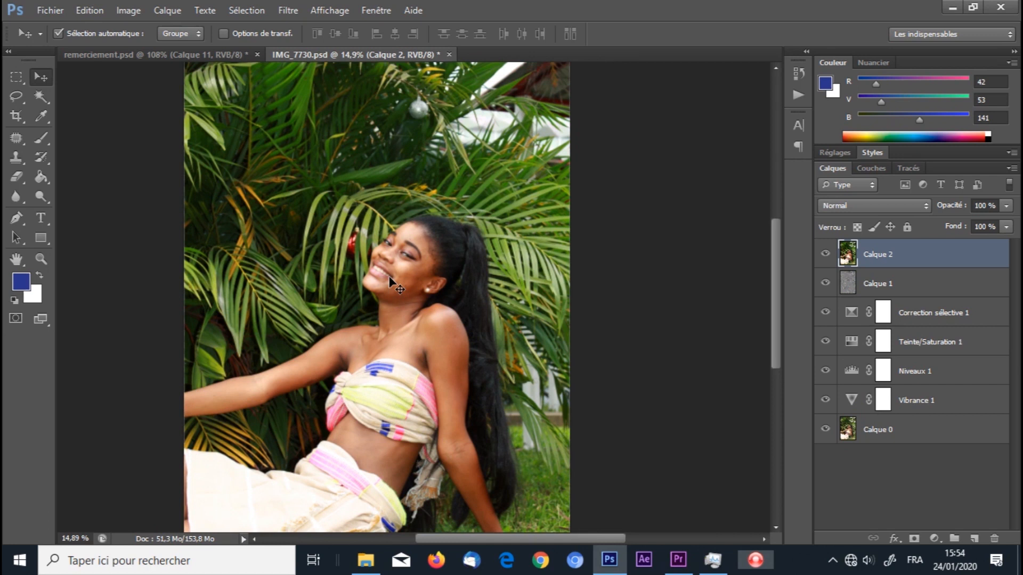
scroll(428, 278, down, 1)
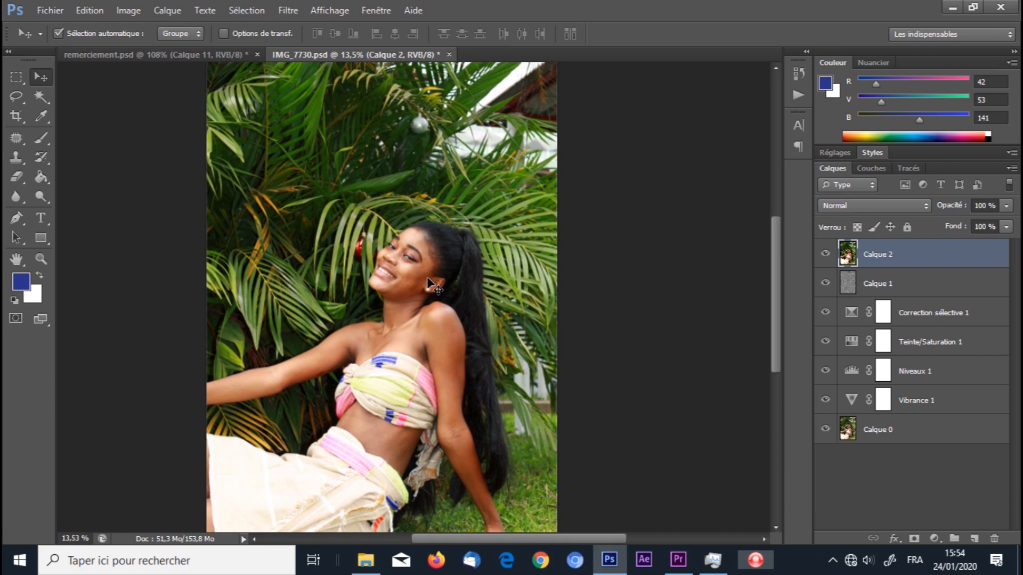
click(936, 539)
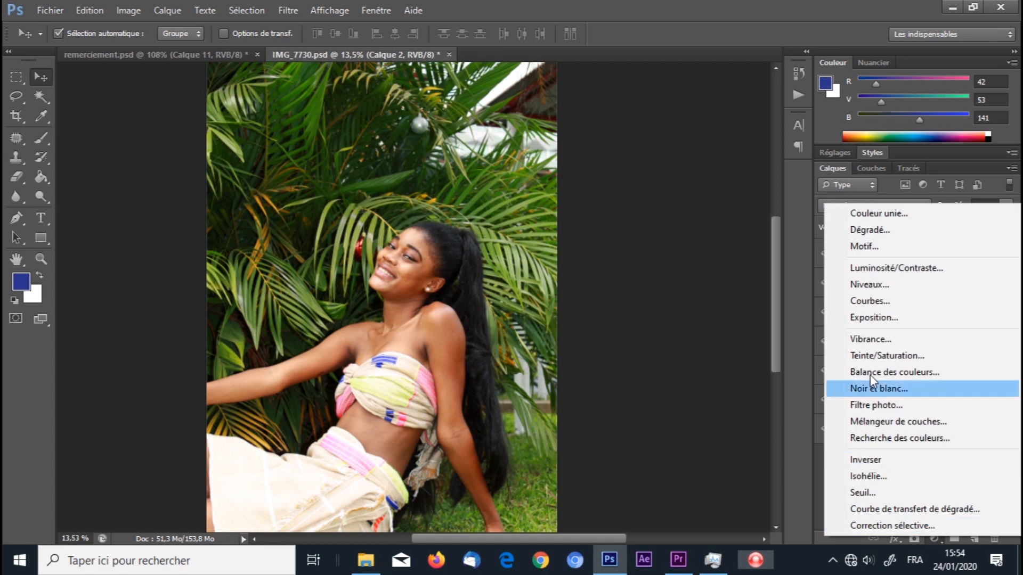
click(900, 360)
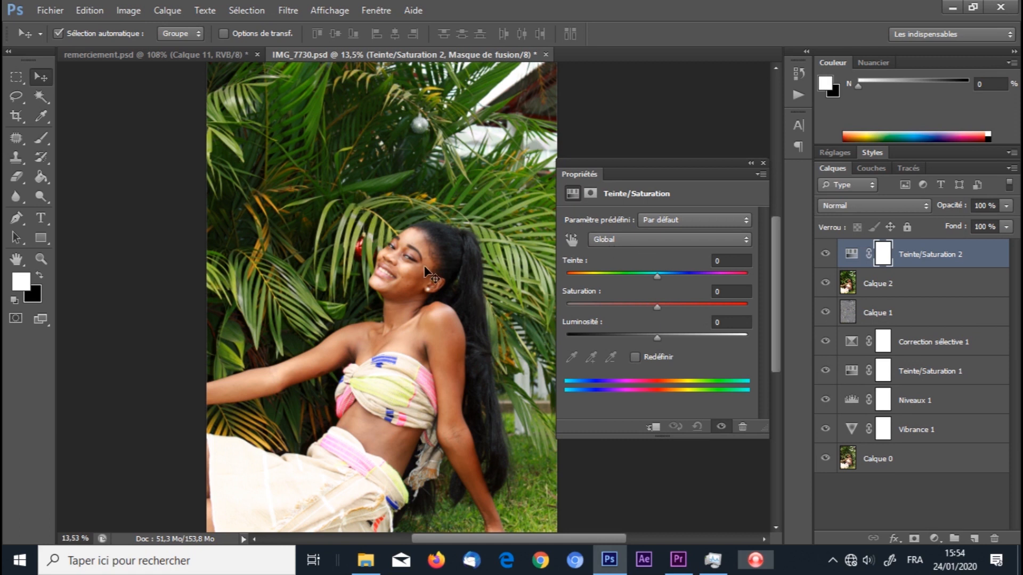
Raise the overall (Global) saturation to +36 in the new Hue/Saturation adjustment.
scroll(425, 269, down, 1)
scroll(425, 268, up, 6)
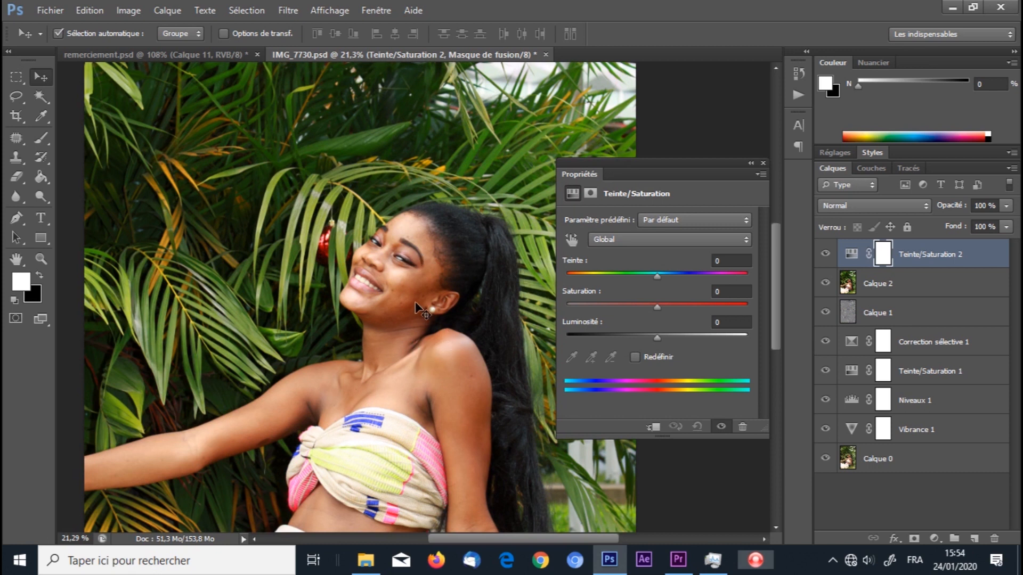
click(658, 308)
drag(664, 309, 670, 311)
drag(679, 308, 686, 308)
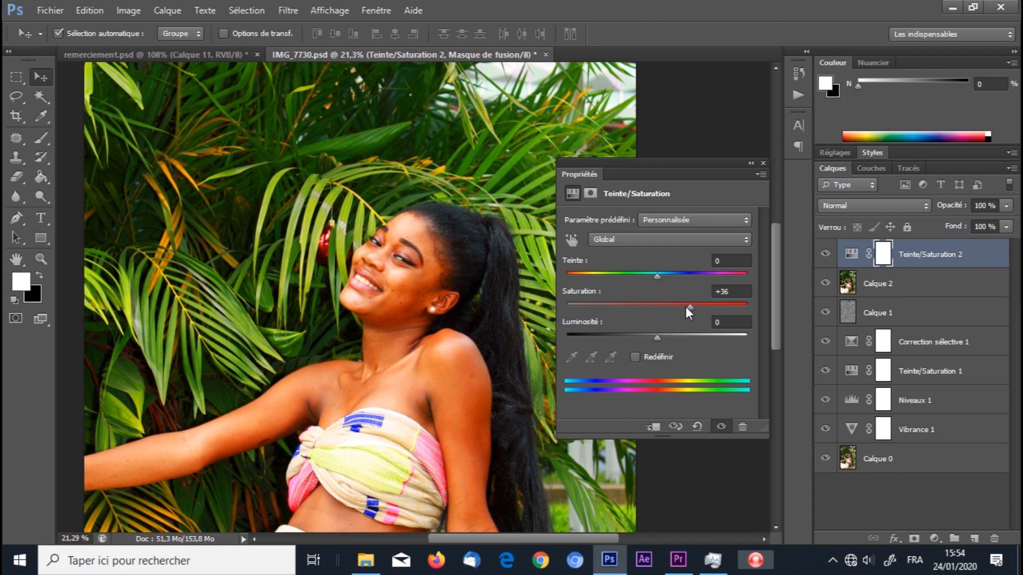
Slightly lower the saturation of the reds (Rouges) in the Hue/Saturation adjustment.
scroll(392, 264, down, 1)
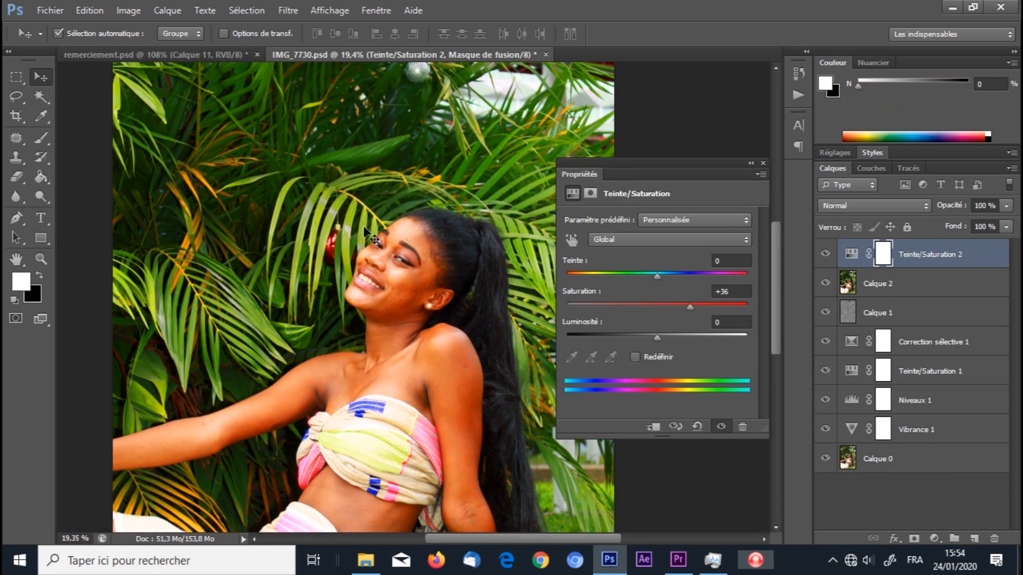
scroll(366, 230, down, 1)
scroll(346, 246, up, 5)
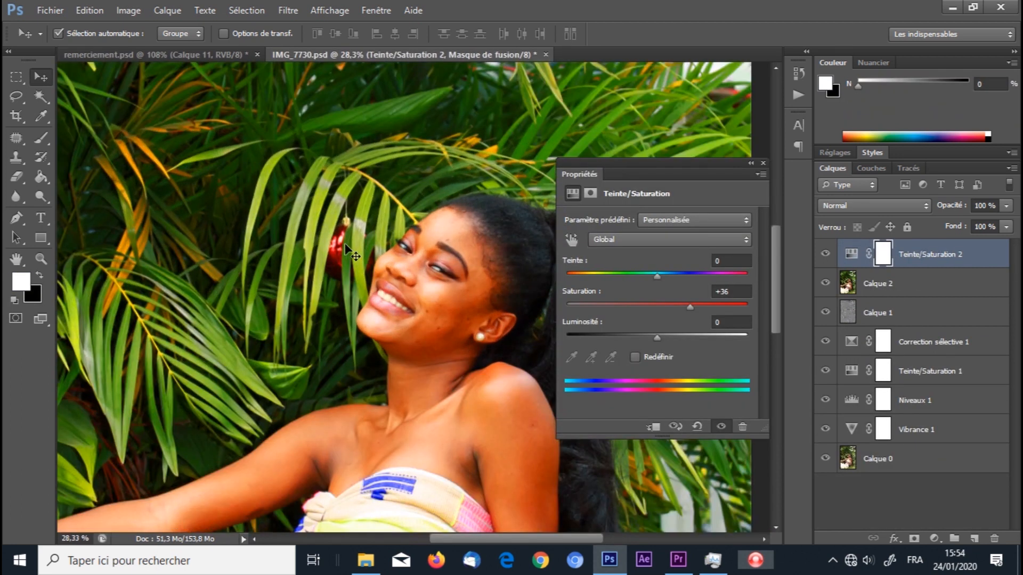
scroll(349, 250, down, 1)
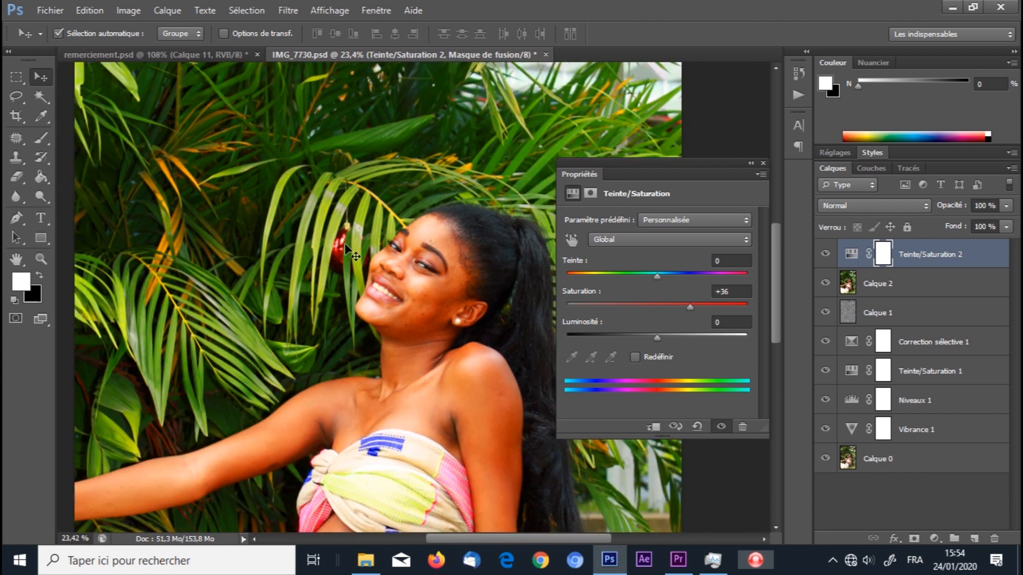
click(647, 239)
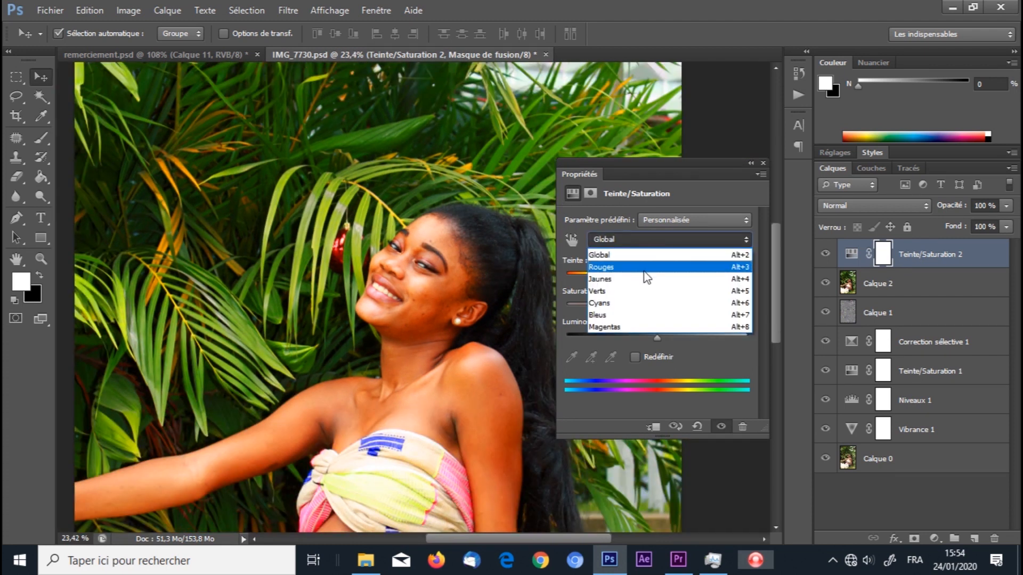
click(632, 267)
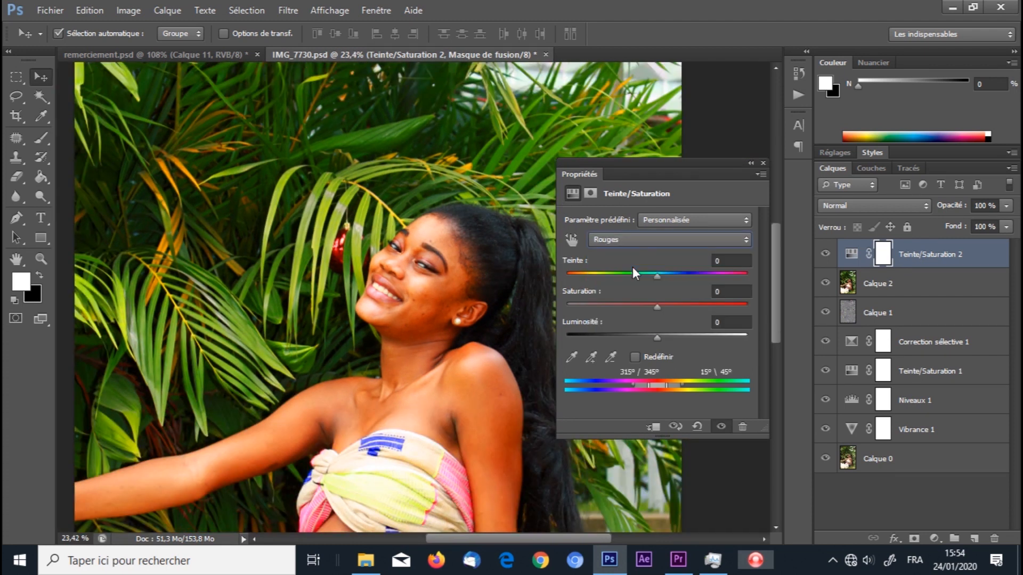
click(729, 292)
key(Down)
key(Down)
Lower the saturation of the yellows (Jaunes) to -6 and close the adjustment's properties.
click(660, 240)
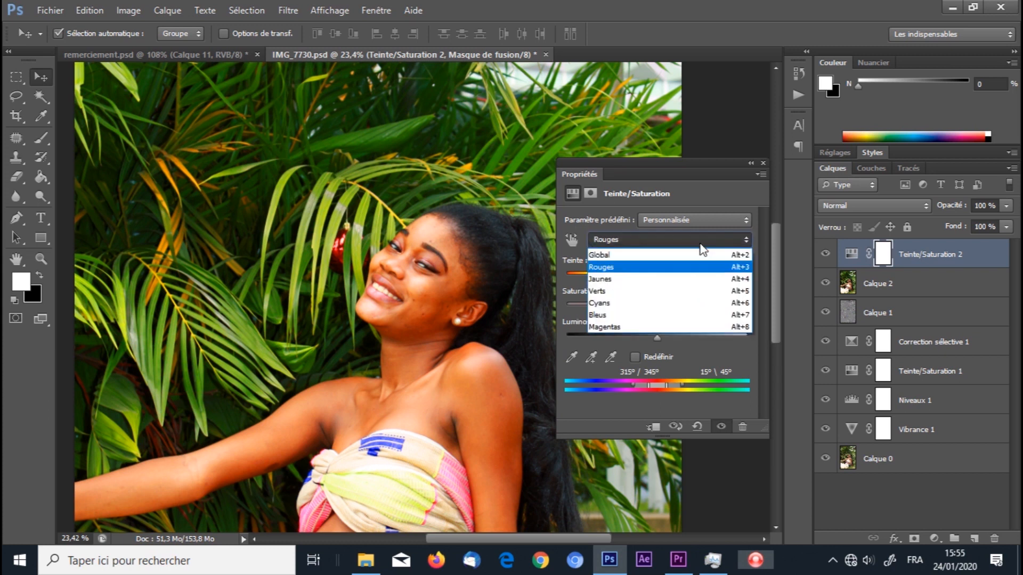
click(613, 279)
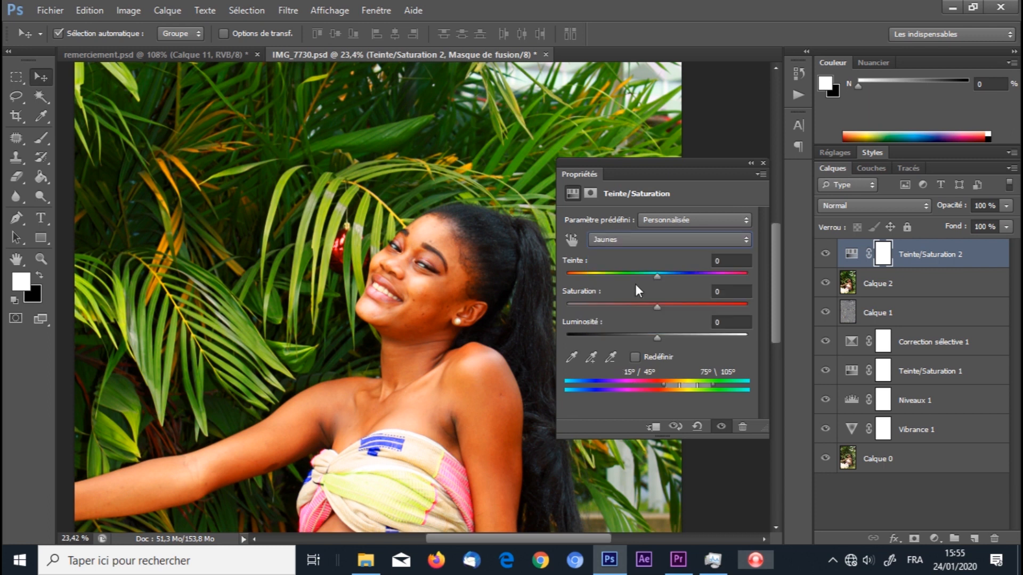
click(737, 293)
key(Down)
key(Down)
key(Down)
key(Down)
key(Down)
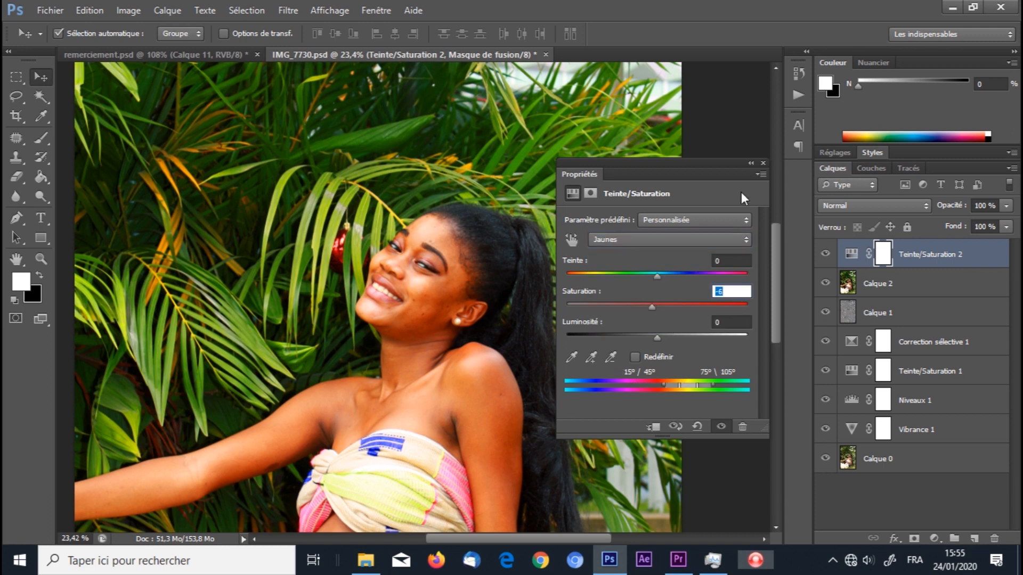
click(763, 163)
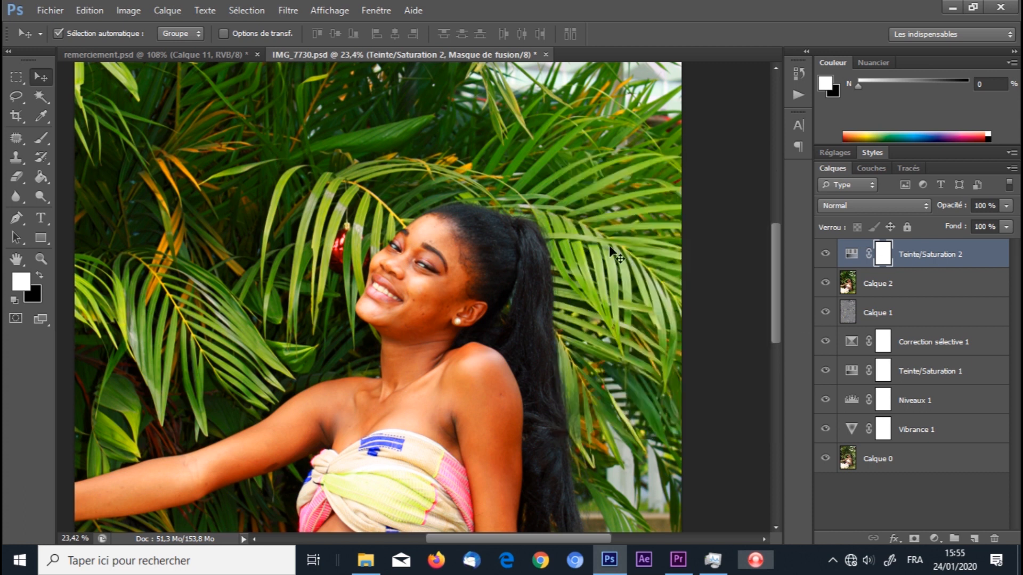
Add a Selective Color (Correction sélective) adjustment layer on top and target the grays (Gris).
scroll(401, 251, down, 3)
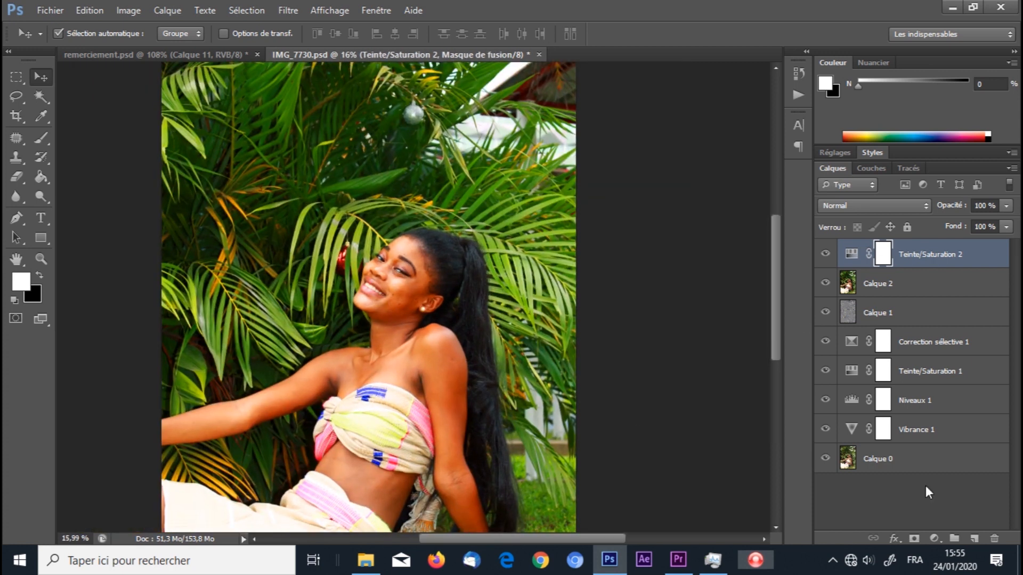
click(929, 539)
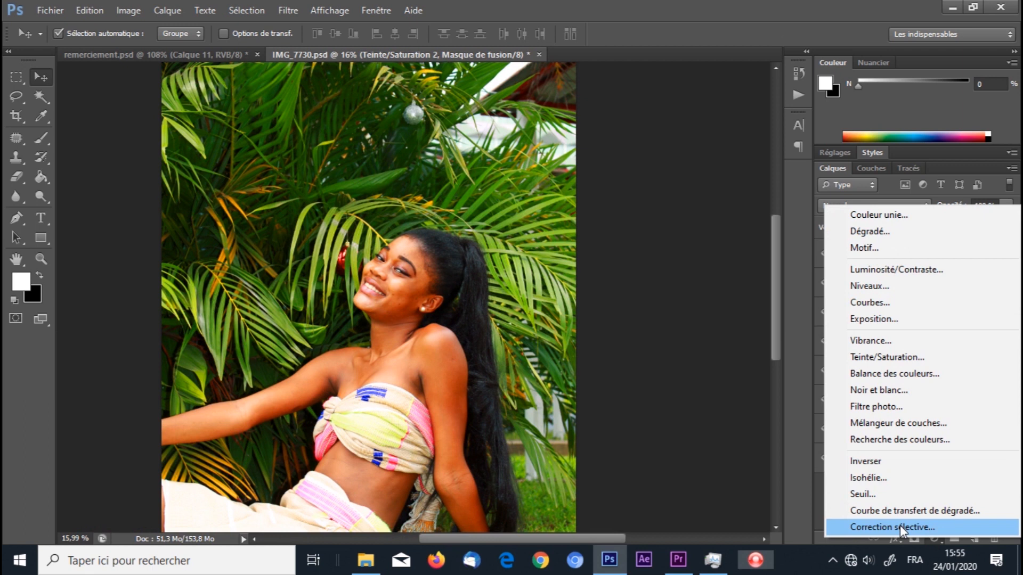
click(900, 527)
click(676, 241)
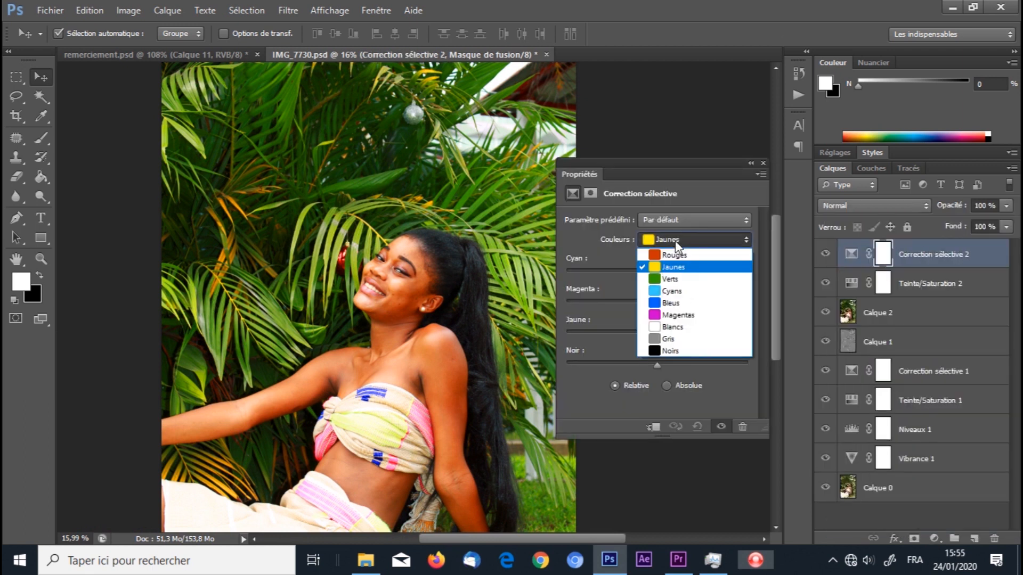
click(664, 336)
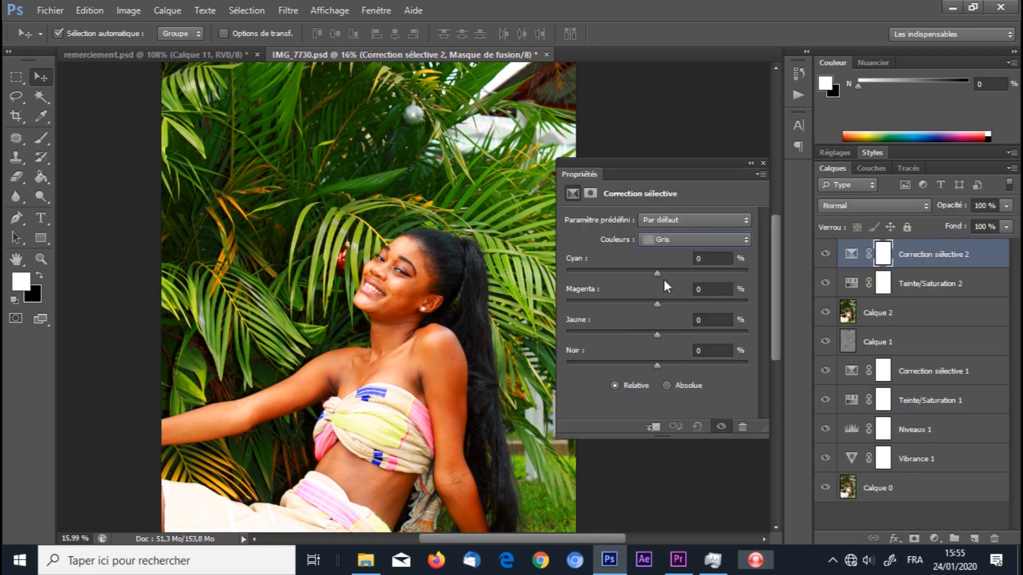
Set the cyan amount of the grays to +56 % in the Selective Color adjustment.
drag(663, 275, 687, 276)
click(722, 260)
scroll(721, 260, up, 12)
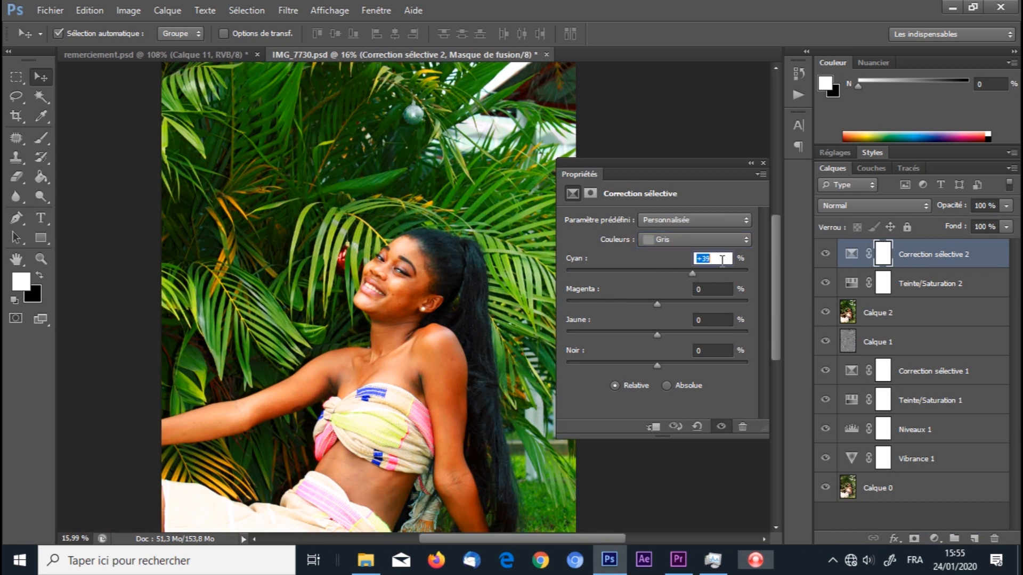
scroll(722, 259, up, 4)
scroll(722, 259, up, 6)
scroll(722, 260, up, 1)
Set the magenta amount of the grays (Gris) to +6 % and slightly lower their yellow amount in the Selective Color adjustment.
click(714, 290)
scroll(714, 290, up, 5)
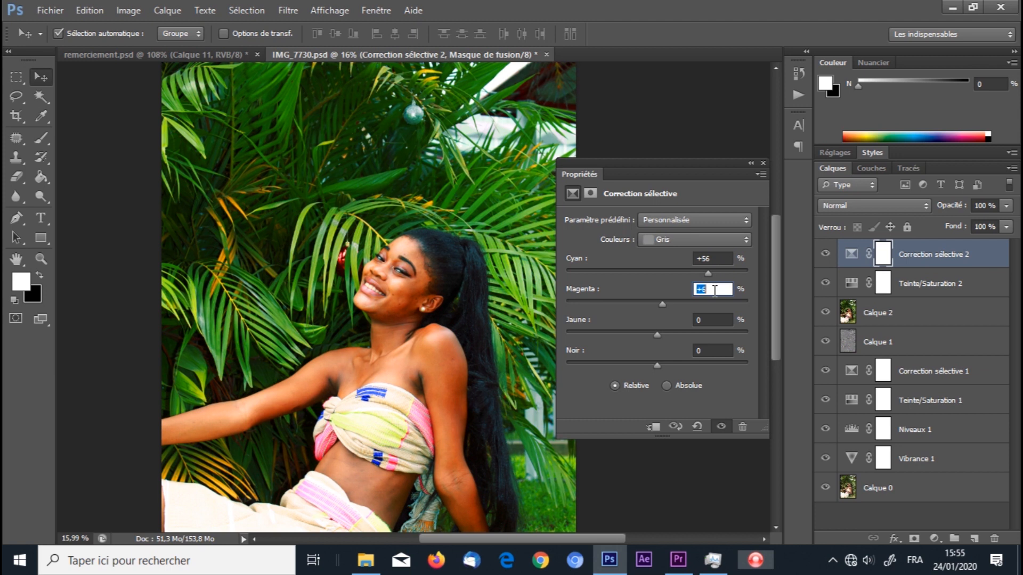
click(709, 321)
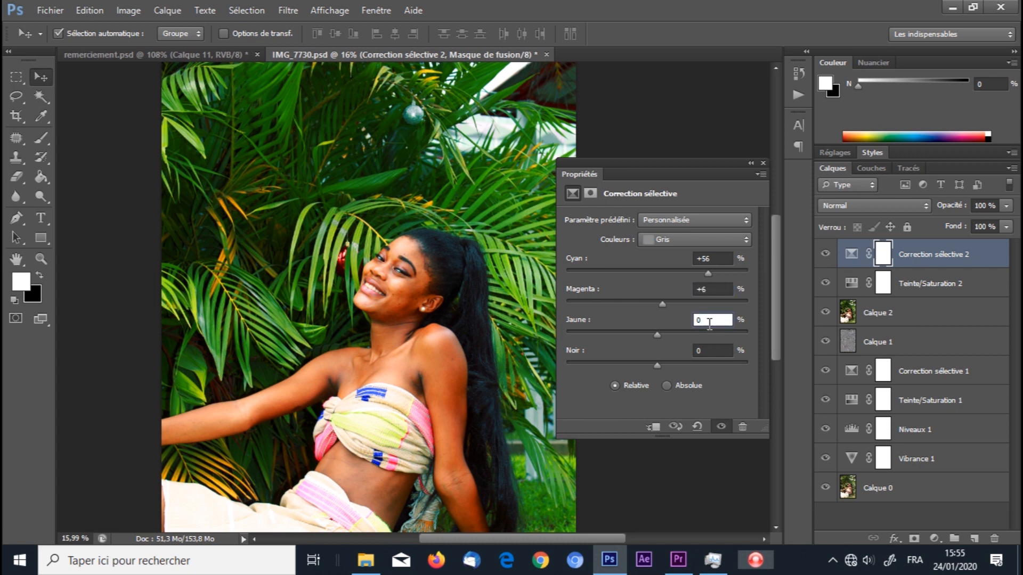
key(Down)
key(Down)
key(Down)
key(Down)
key(Down)
Target the reds (Rouges) in the Selective Color adjustment and set their cyan amount to +26 %.
click(683, 239)
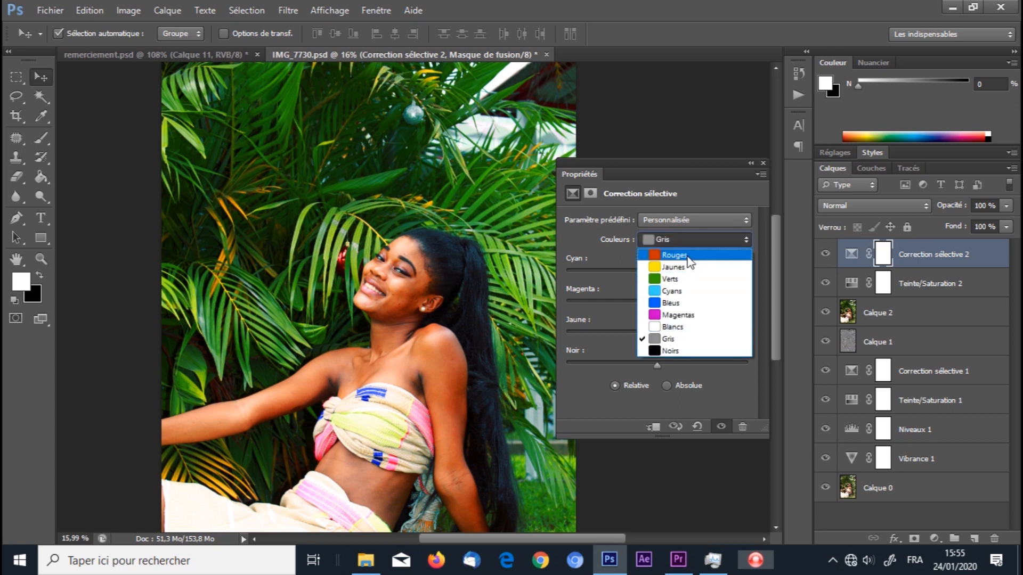
click(675, 255)
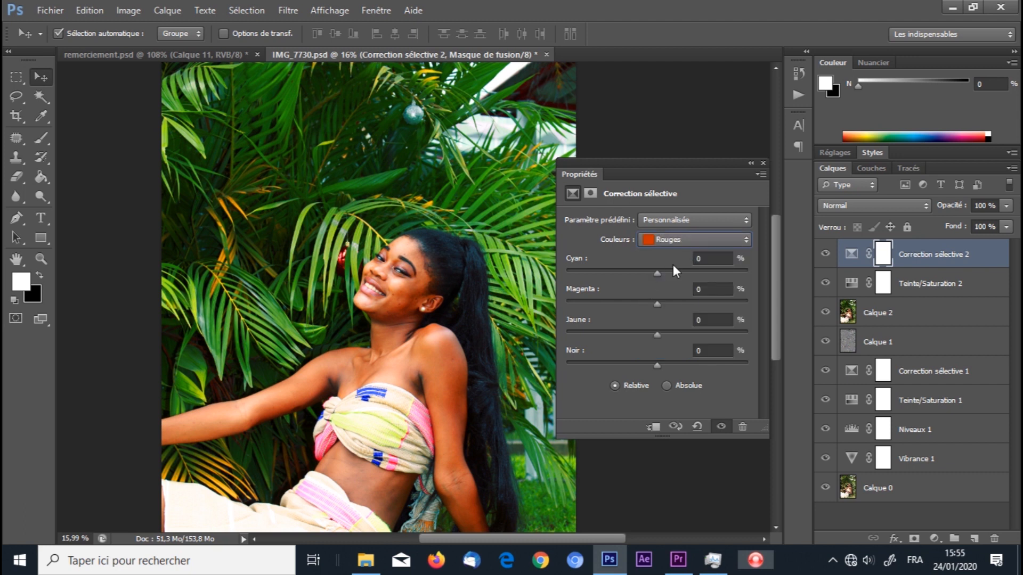
click(711, 259)
key(Up)
key(Up)
key(Up)
key(Up)
key(Up)
key(Up)
key(Up)
key(Up)
key(Up)
key(Up)
key(Up)
key(Up)
key(Up)
key(Up)
key(Up)
key(Up)
key(Up)
key(Up)
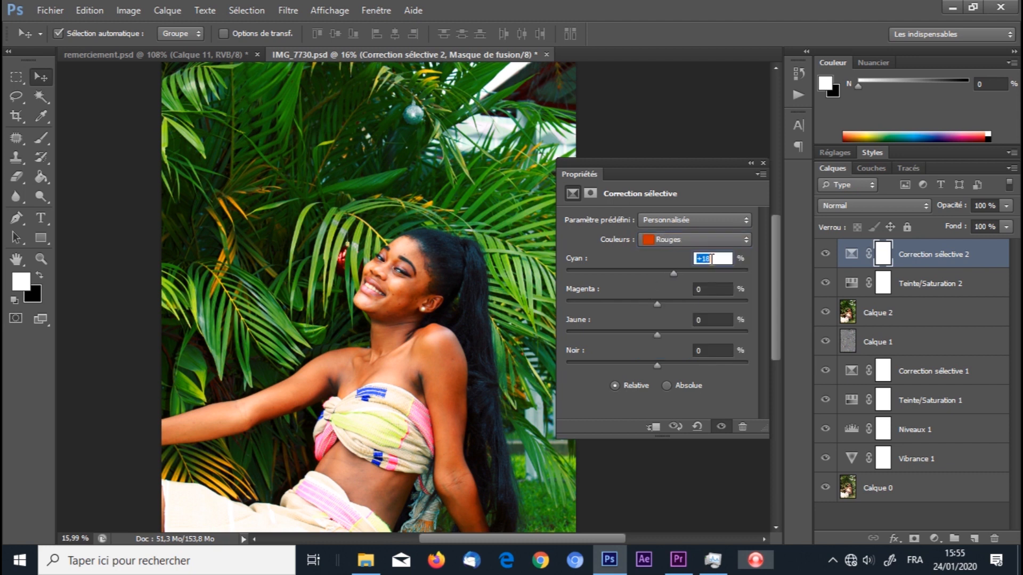
key(Up)
key(Up)
key(Up)
key(Up)
key(Up)
key(Up)
key(Up)
Set the magenta amount of the reds to +4 % and their yellow amount to +7 %.
click(707, 290)
key(Up)
key(Up)
key(Up)
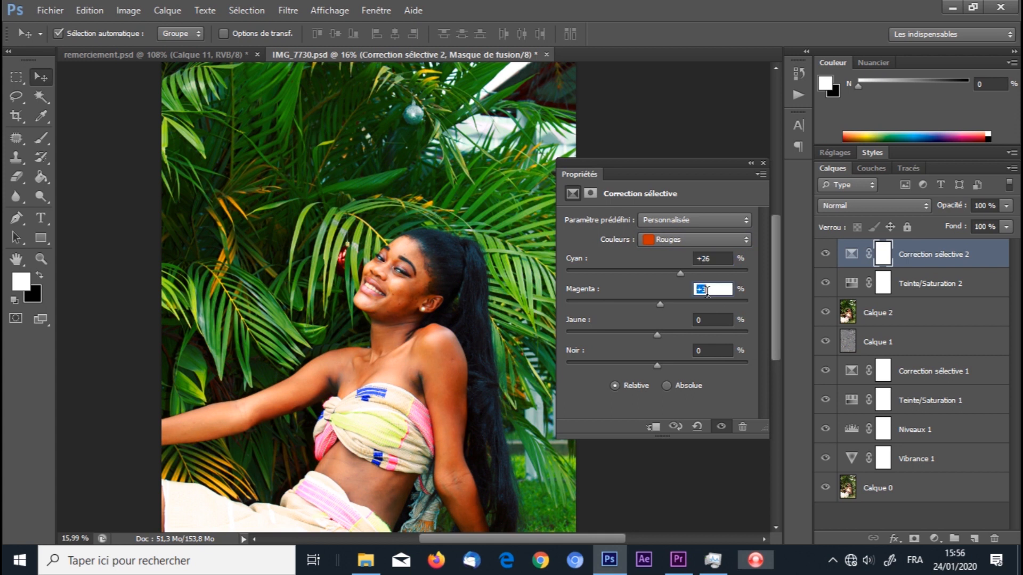
click(718, 323)
key(Up)
key(Up)
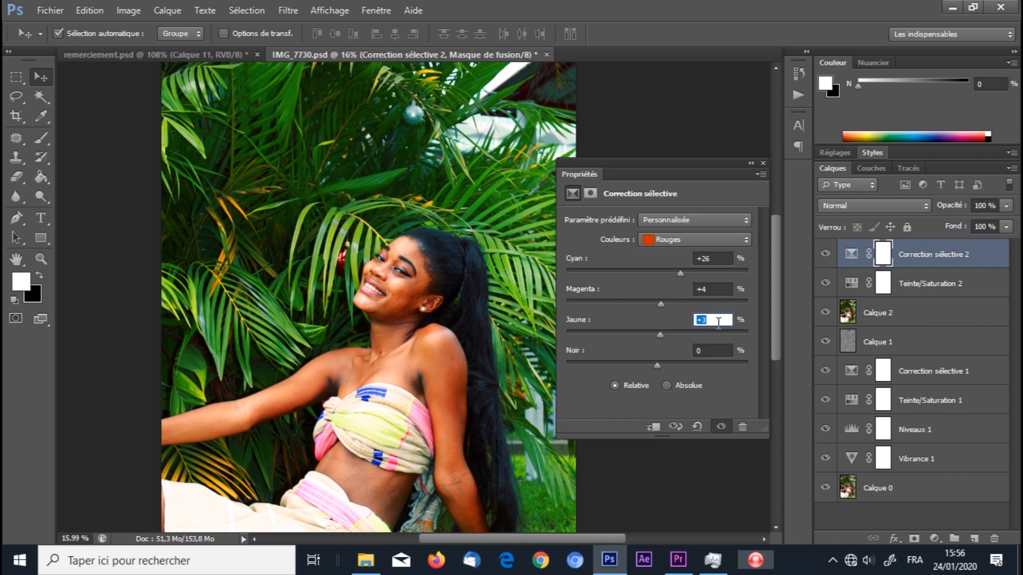
key(Up)
key(Up)
Lower the black amount of the reds to -19 % and close the Selective Color properties.
click(720, 350)
key(Down)
key(Down)
key(Down)
key(Down)
key(Down)
key(Down)
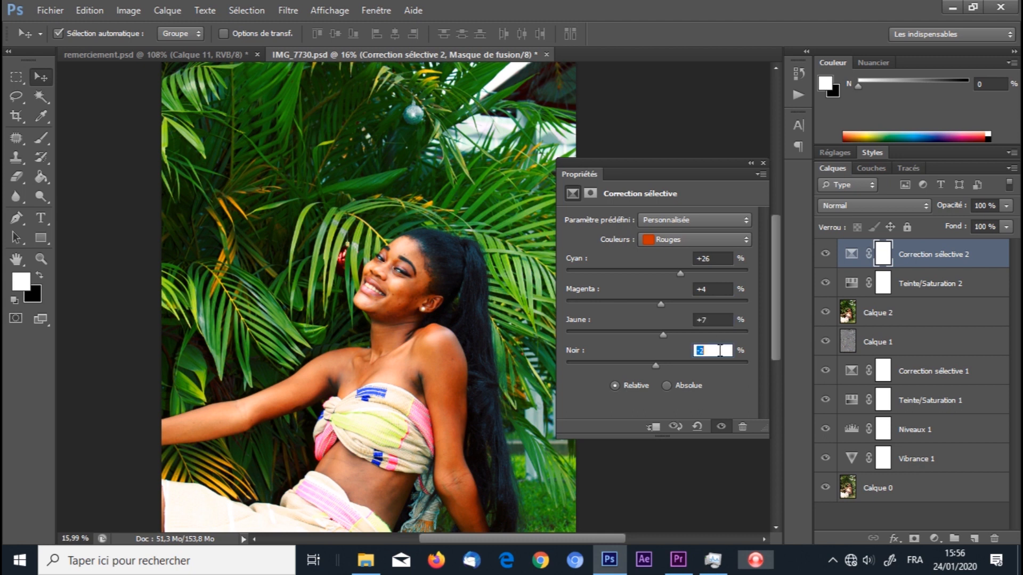
key(Down)
key(Down)
key(Down)
key(Down)
key(Down)
key(Down)
key(Down)
key(Down)
key(Down)
key(Down)
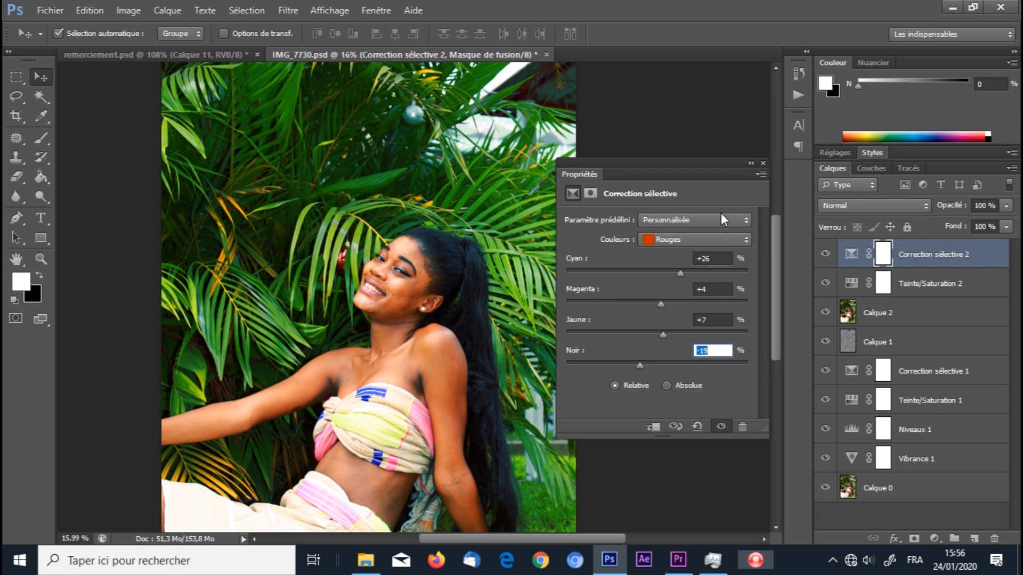
click(762, 163)
Add a Brightness/Contrast (Luminosité/Contraste) adjustment layer on top, set its contrast to -21, and close its properties.
scroll(511, 374, down, 2)
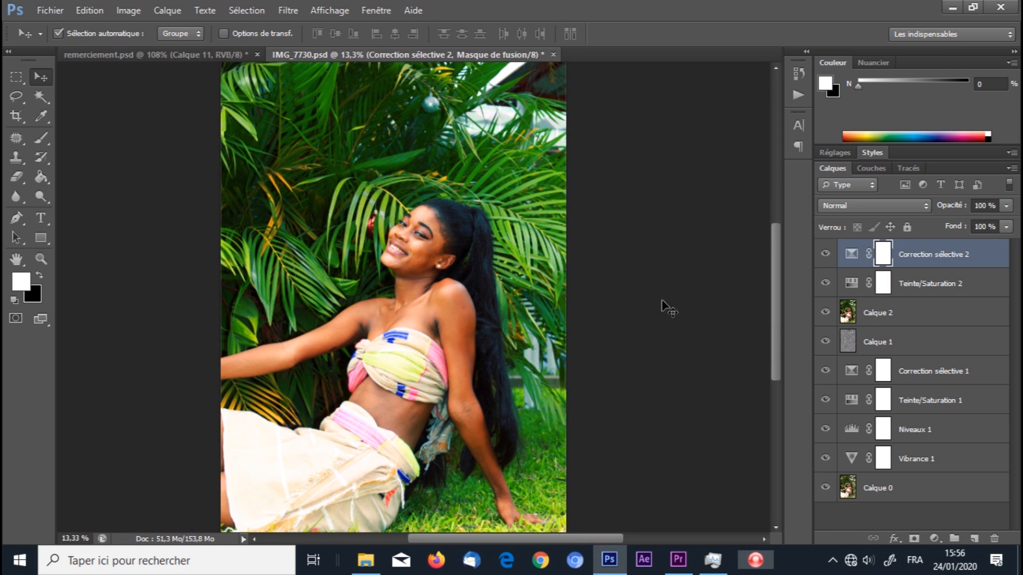
scroll(474, 333, down, 1)
scroll(476, 406, up, 1)
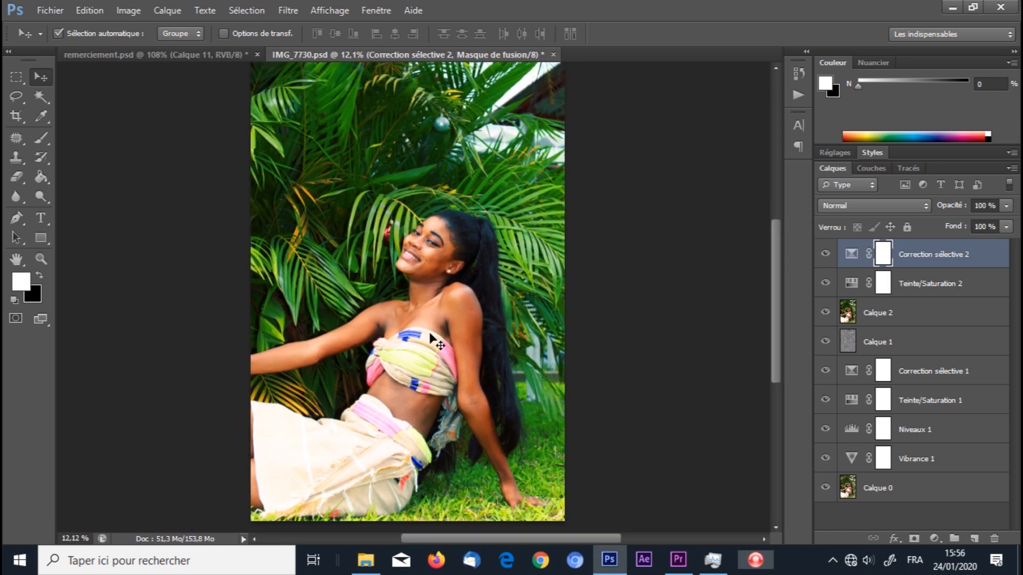
scroll(446, 338, down, 4)
scroll(450, 319, up, 5)
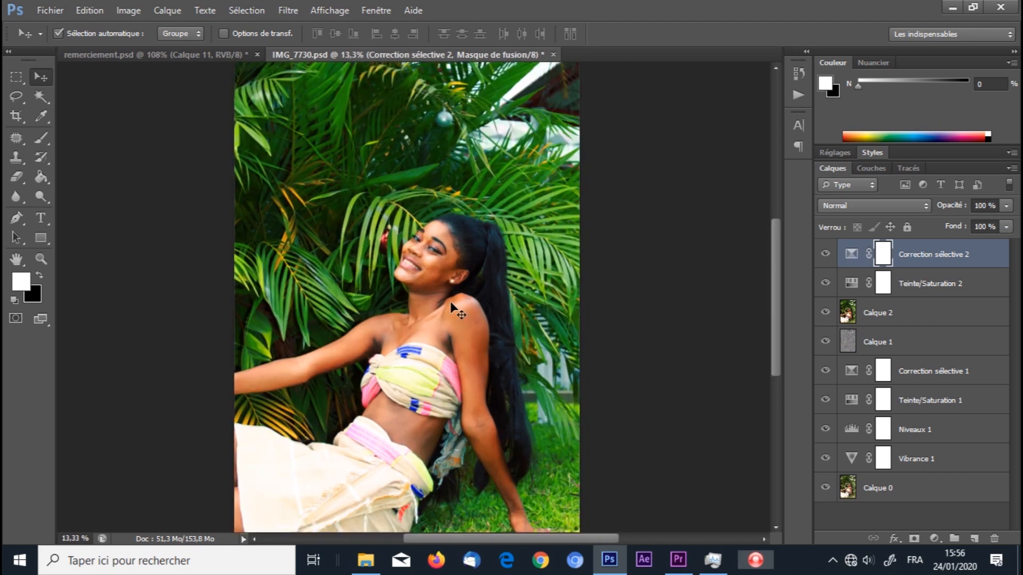
scroll(452, 309, up, 2)
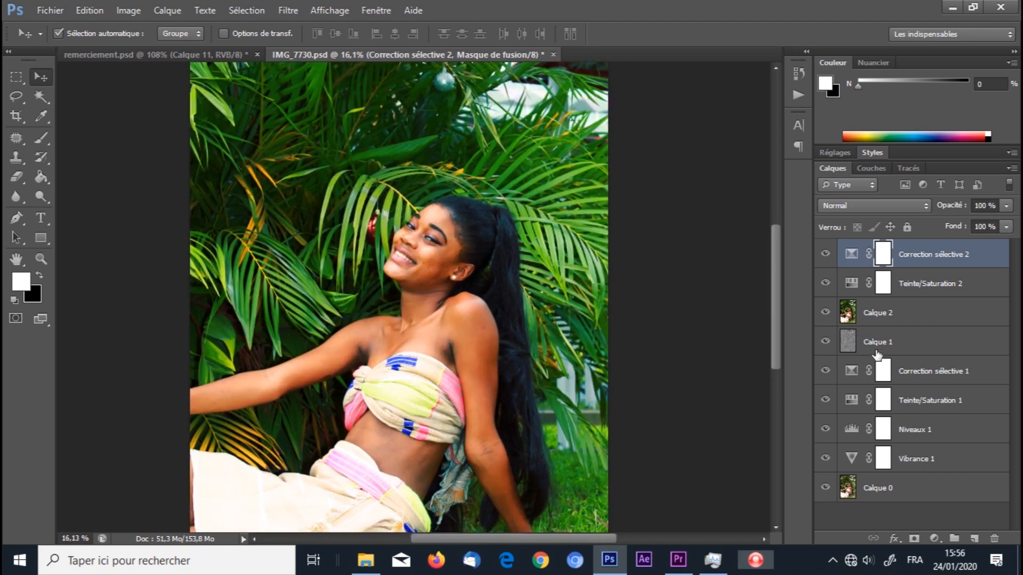
click(934, 538)
click(905, 268)
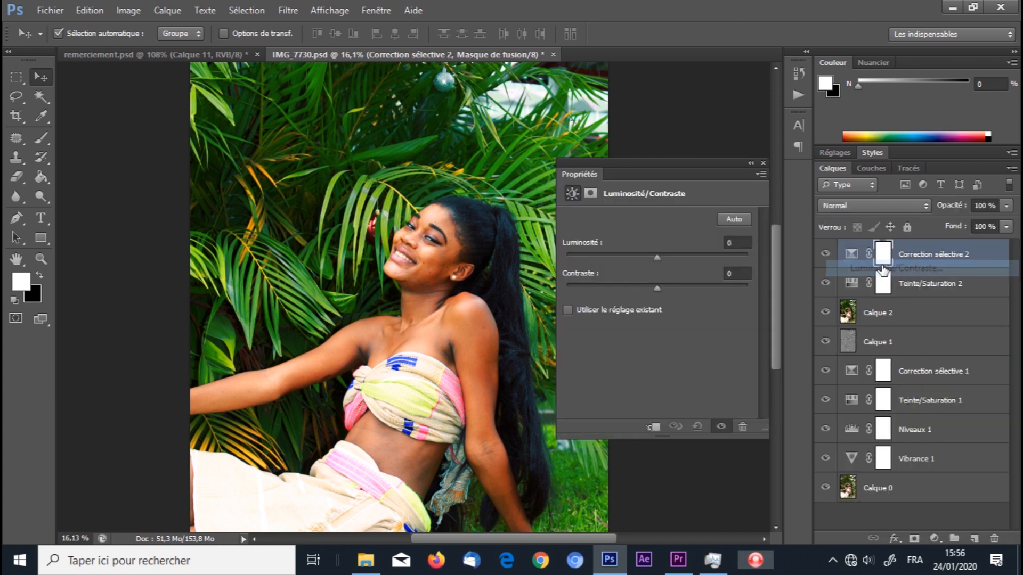
drag(658, 289, 619, 286)
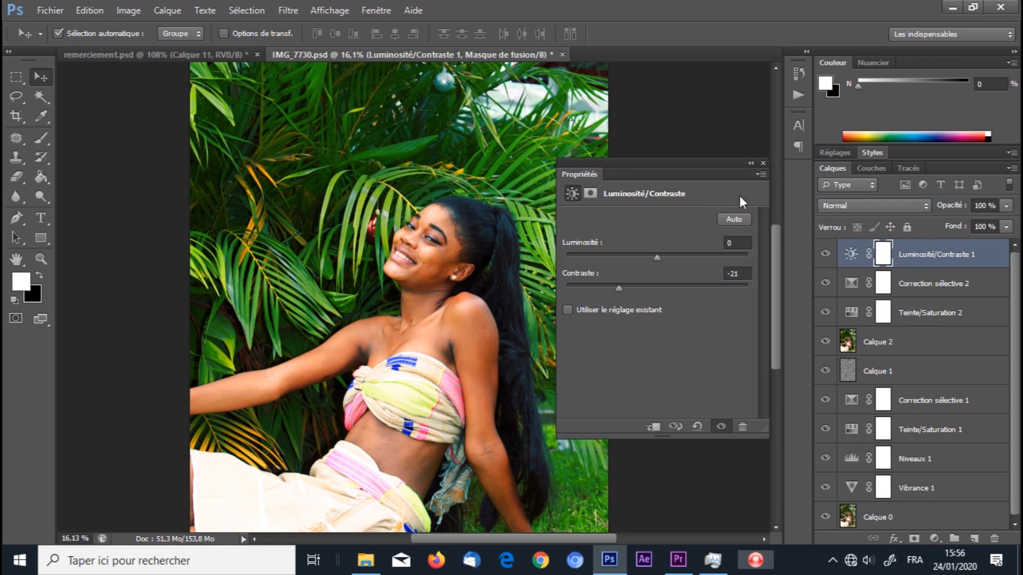
click(762, 162)
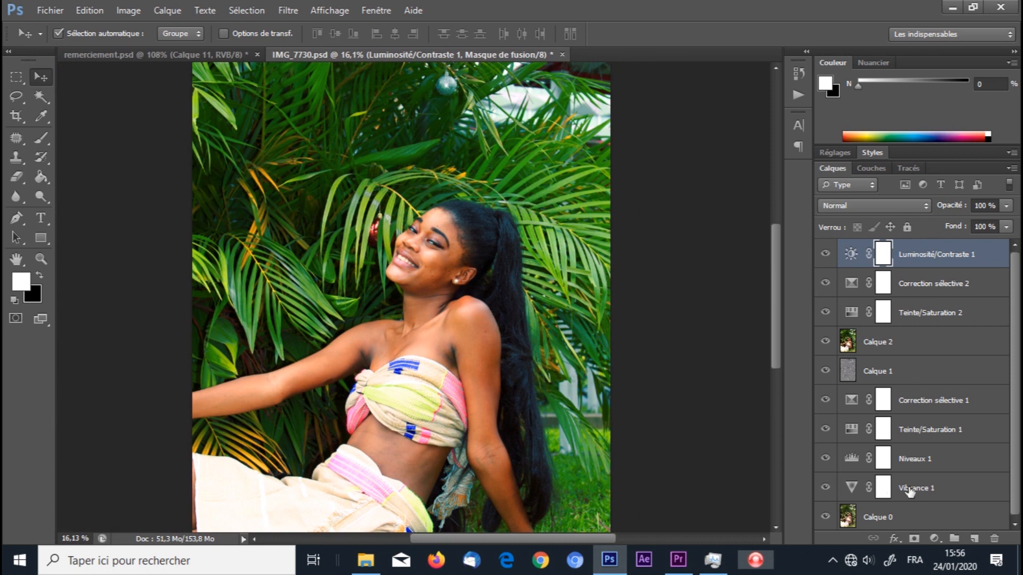
Add a Photo Filter (Filtre photo) adjustment layer on top with the custom color #0036ff and close its properties.
click(934, 538)
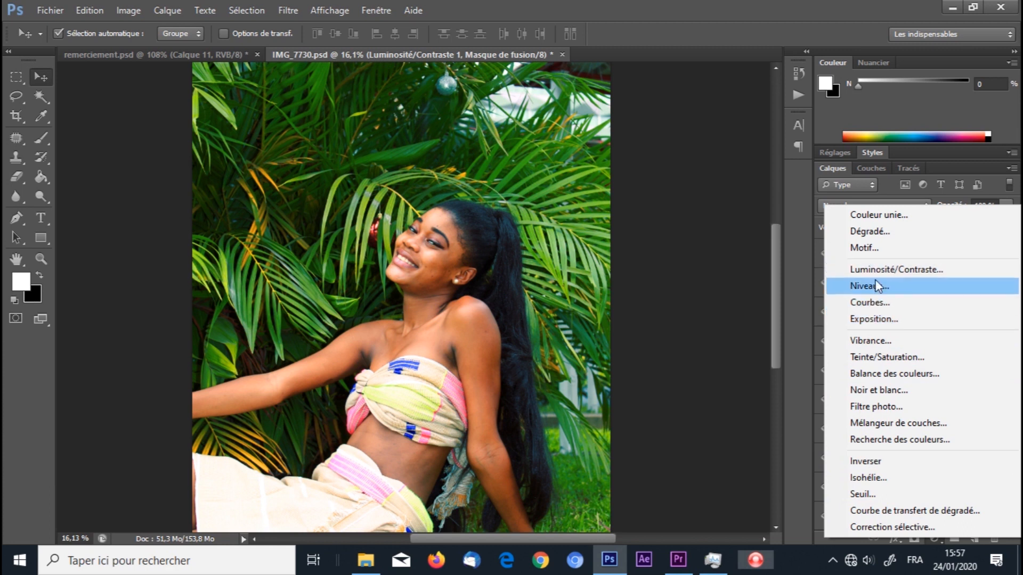
click(876, 408)
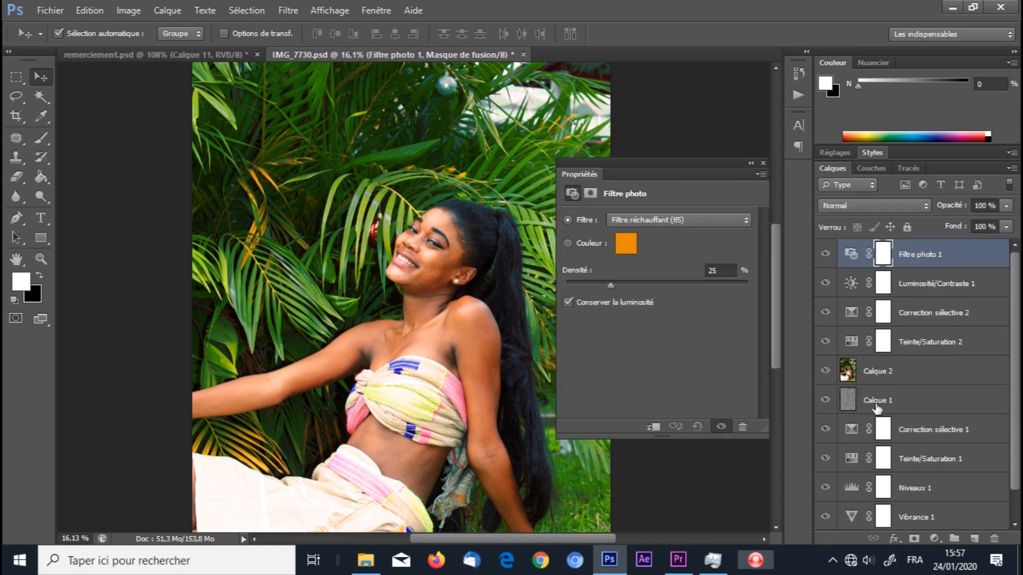
click(627, 244)
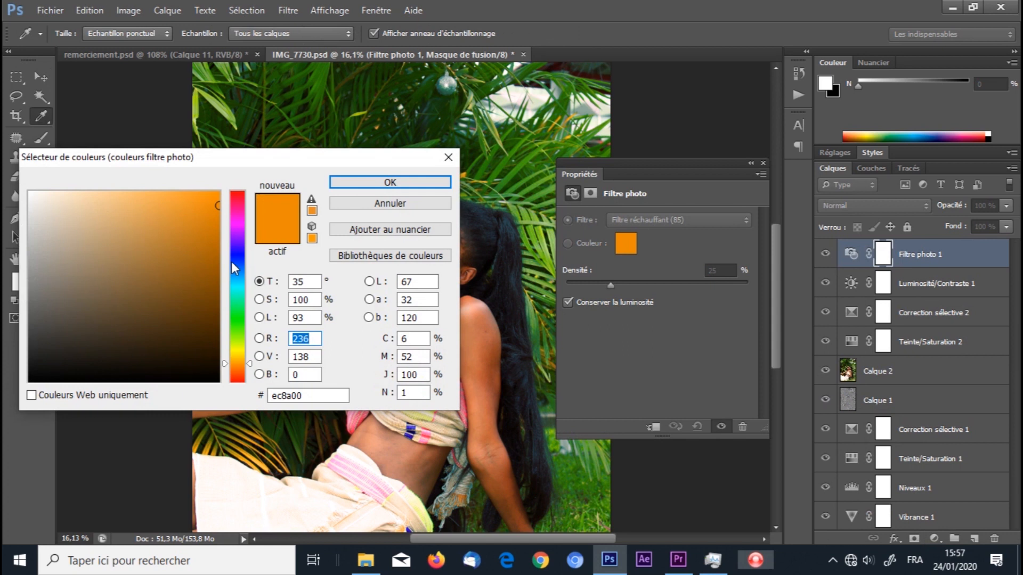
click(233, 256)
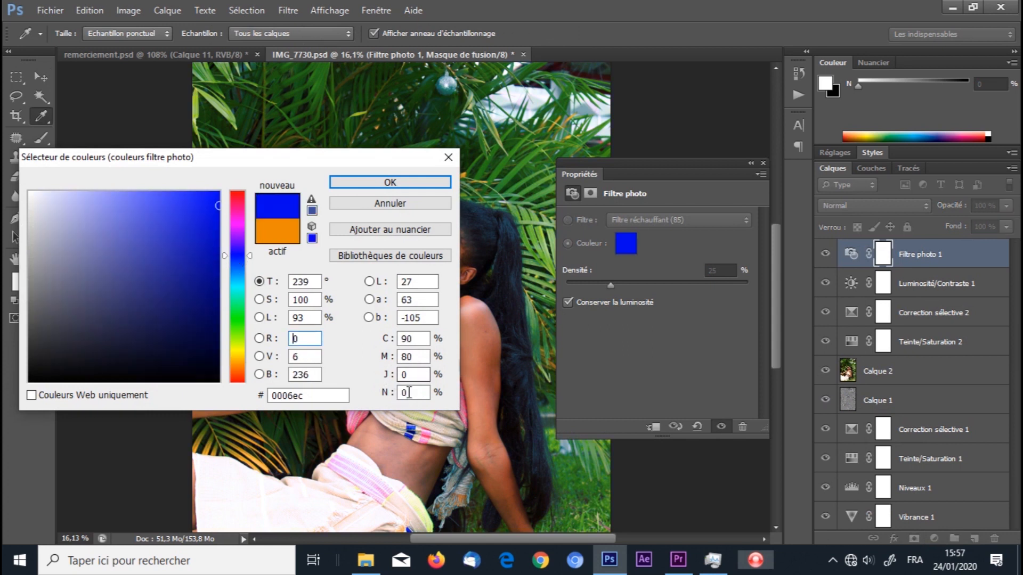
drag(320, 395, 232, 391)
text(0)
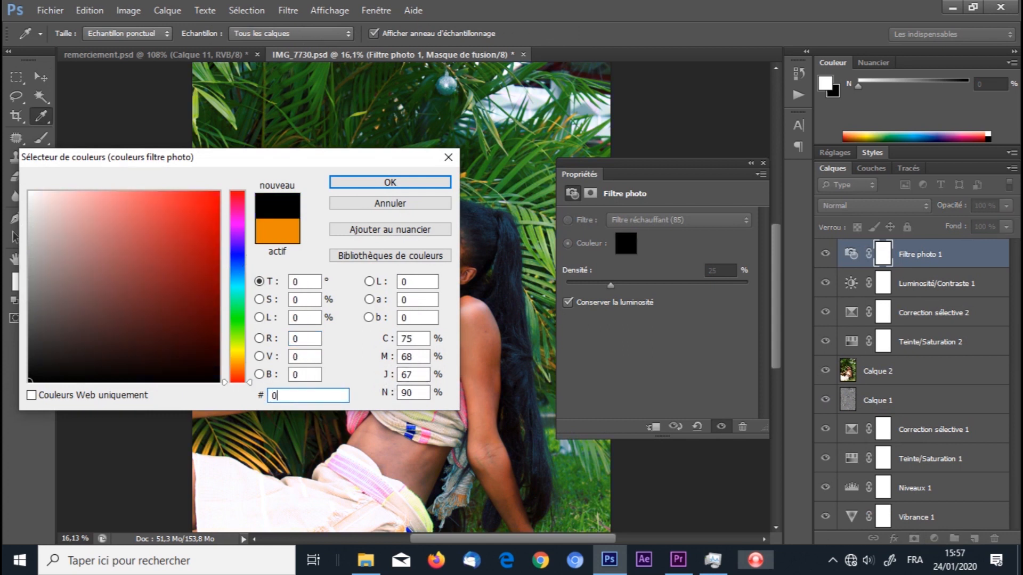
text(036)
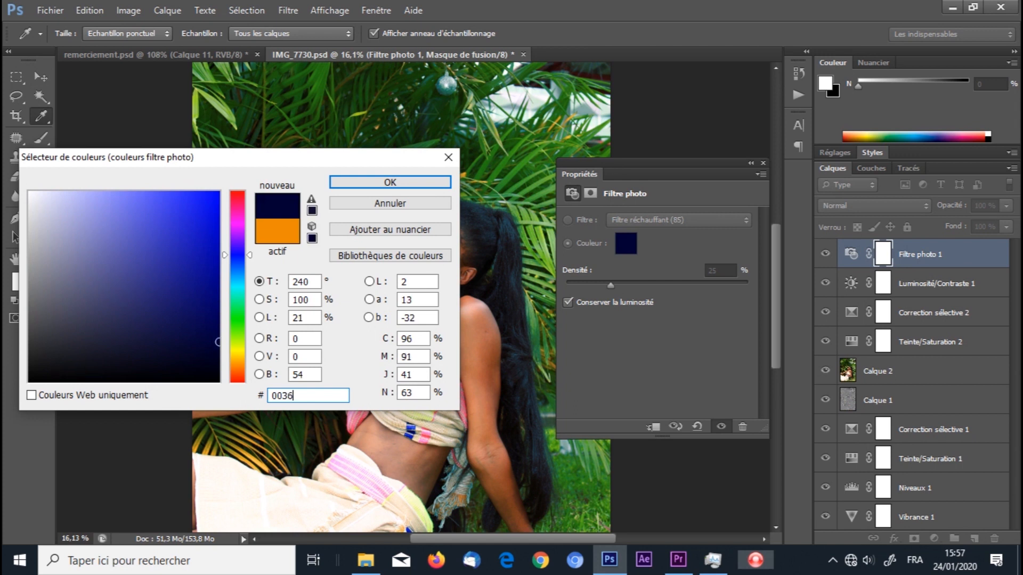
text(ff)
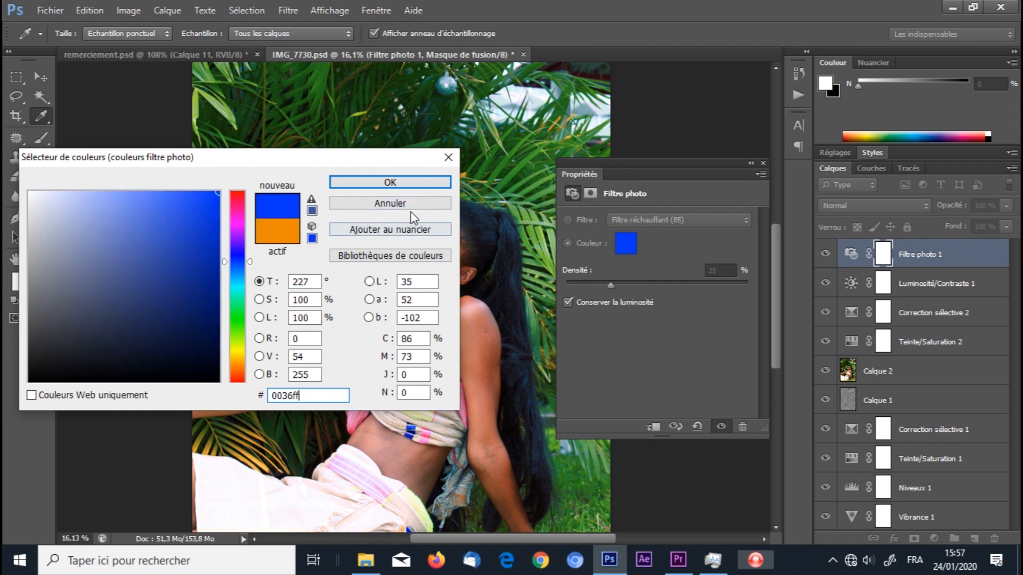
click(406, 181)
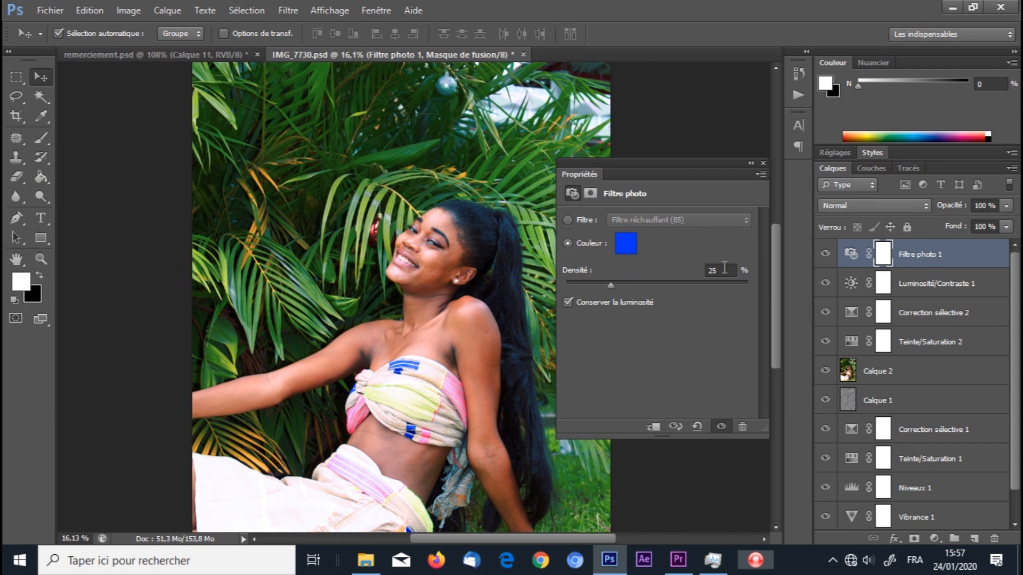
click(762, 163)
Stamp all visible layers into a new layer above the Photo Filter adjustment.
scroll(527, 285, down, 3)
scroll(527, 291, up, 1)
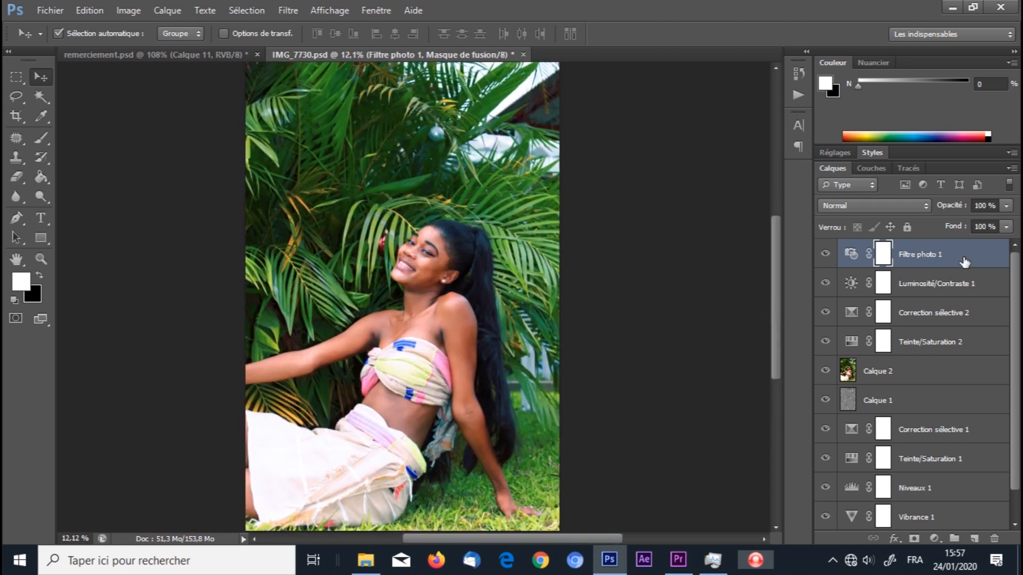
click(851, 254)
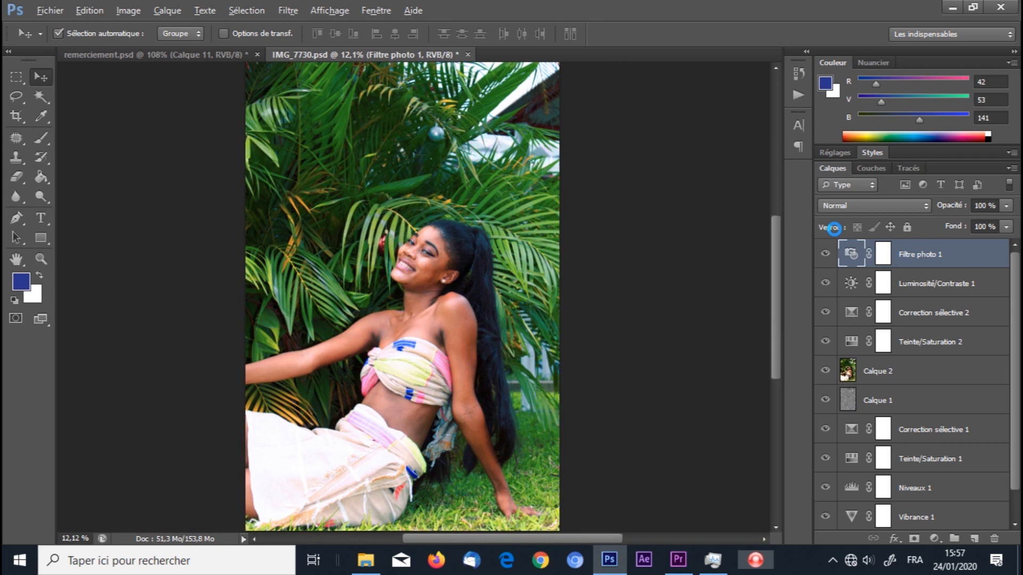
key(ctrl+shift+alt+e)
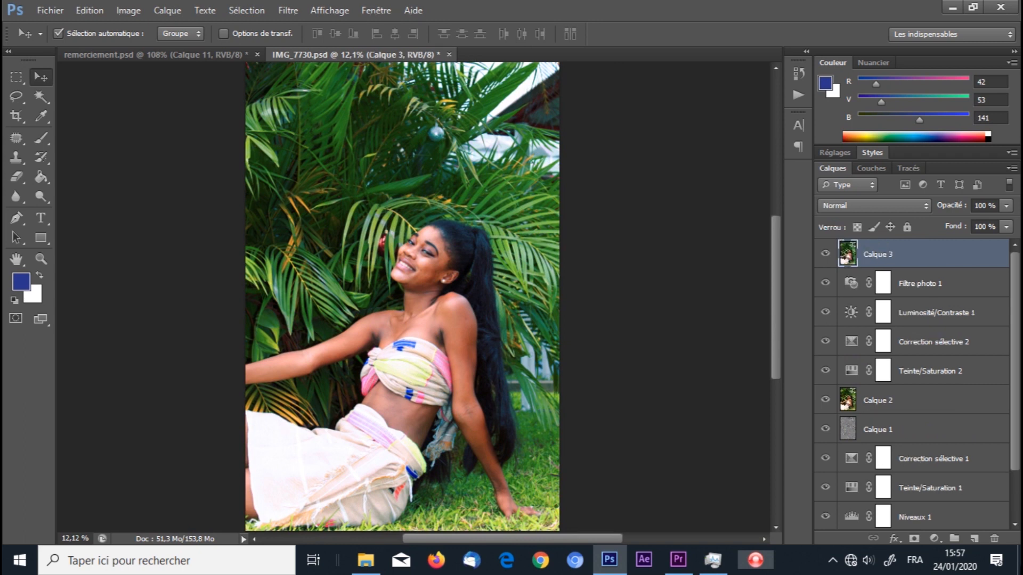
Duplicate the original photo layer Calque 0 and move the copy directly below the stamped layer Calque 3.
scroll(916, 512, down, 2)
click(918, 511)
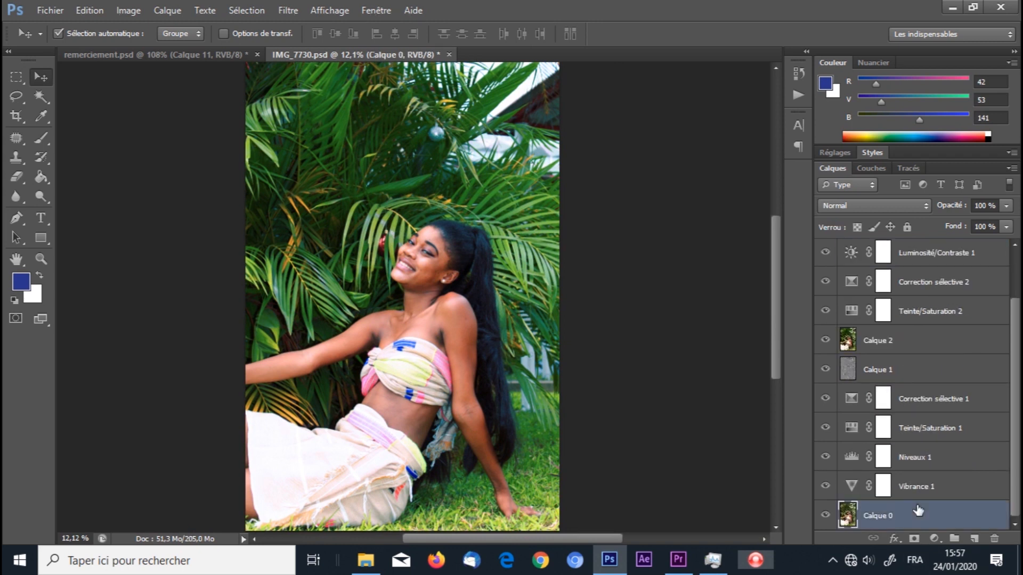
key(ctrl+j)
drag(918, 511, 891, 273)
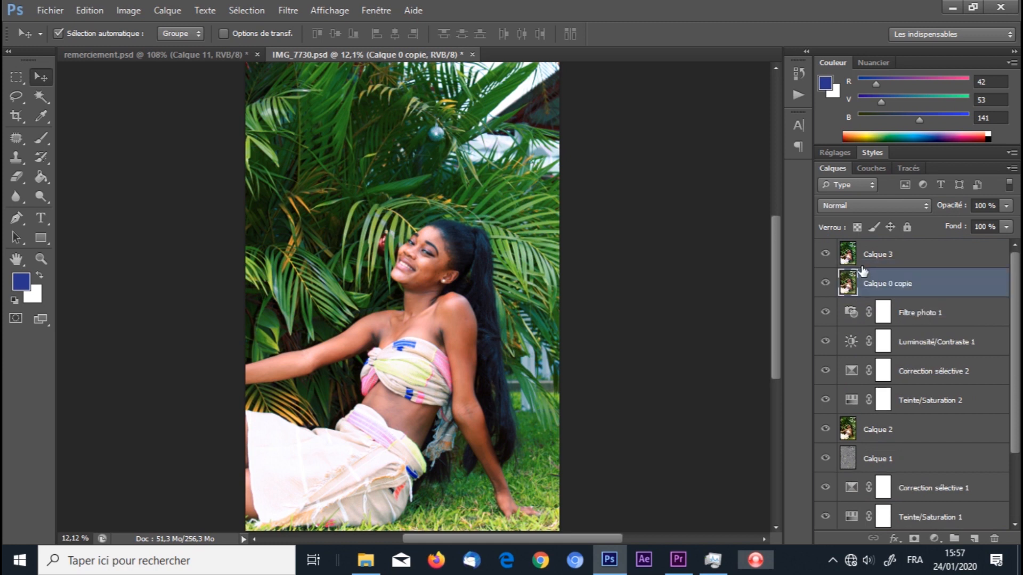
Compare the photo before and after grading by toggling the visibility of Calque 3 at several magnifications.
click(826, 255)
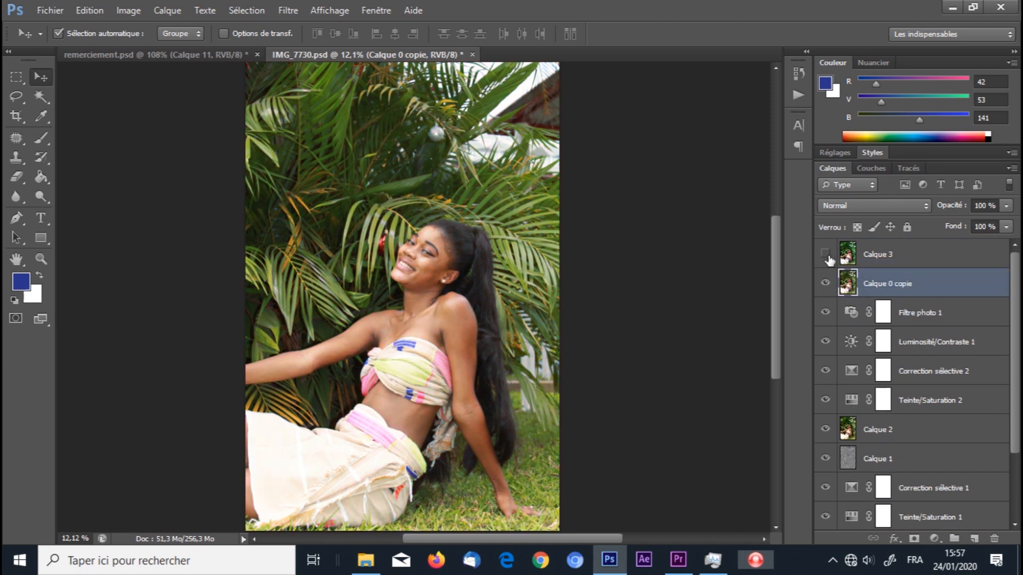
click(827, 255)
click(826, 255)
click(826, 255)
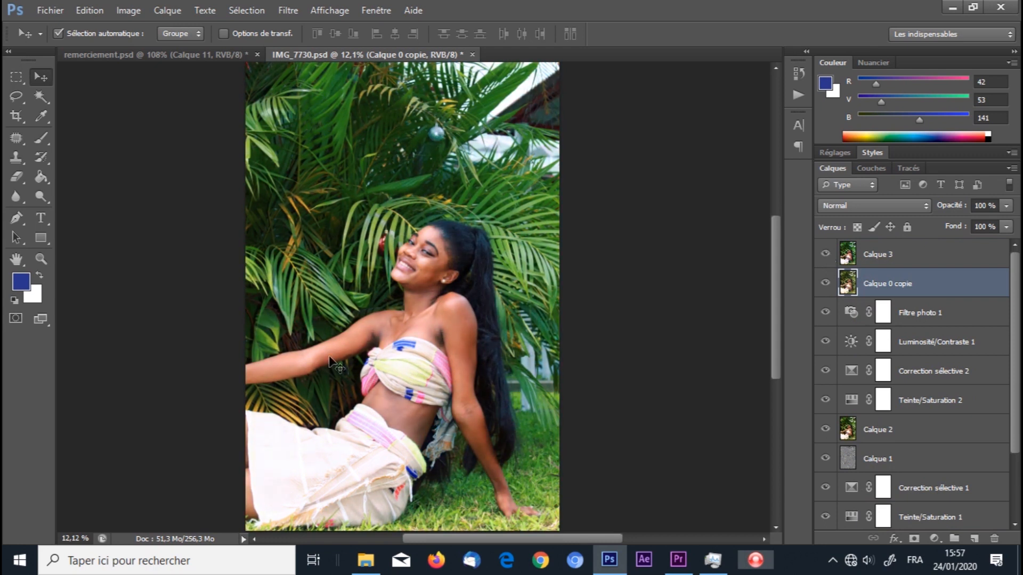
scroll(353, 343, up, 7)
scroll(468, 230, down, 6)
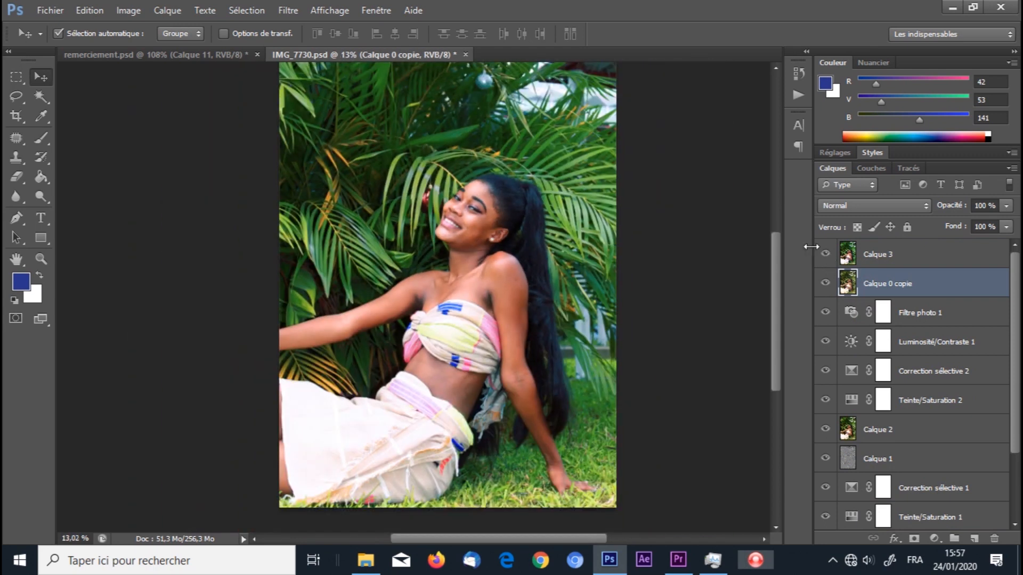
click(826, 254)
scroll(485, 256, up, 5)
scroll(495, 184, down, 4)
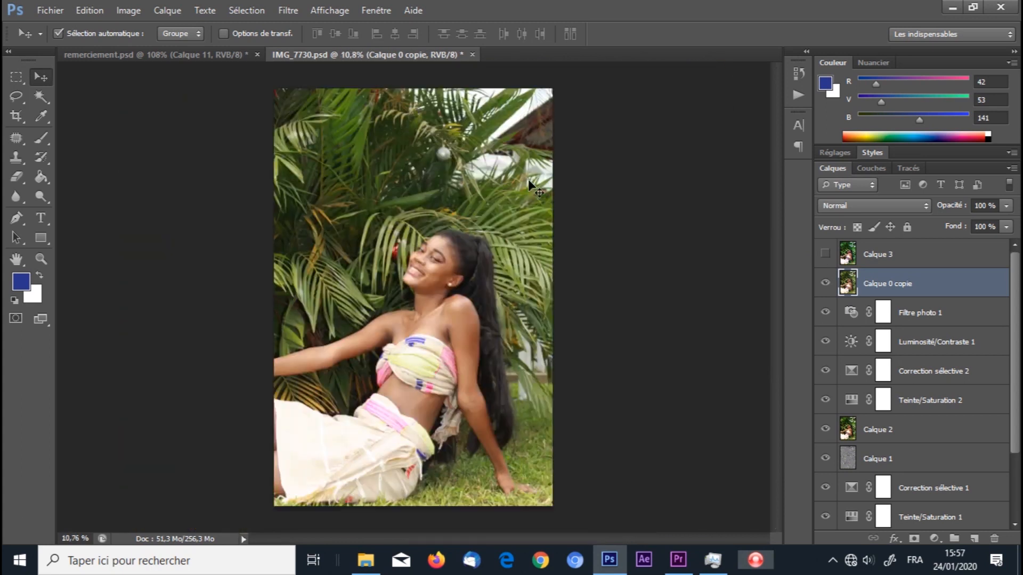
scroll(528, 191, up, 4)
click(826, 255)
scroll(501, 258, down, 4)
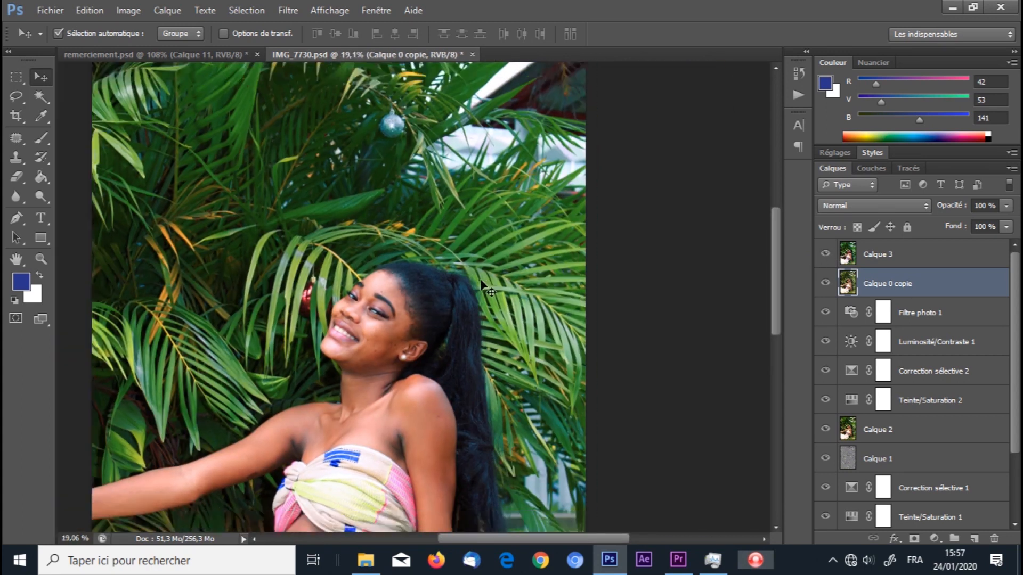
scroll(472, 305, up, 2)
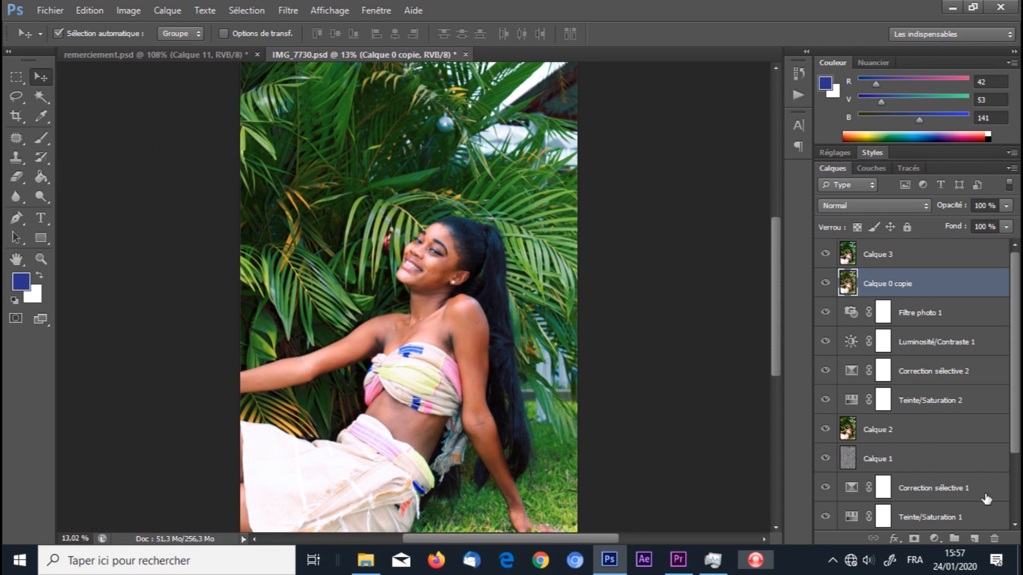
Add a Hue/Saturation (Teinte/Saturation) adjustment layer above Calque 3, increase the saturation slightly and close its properties.
click(939, 256)
click(941, 540)
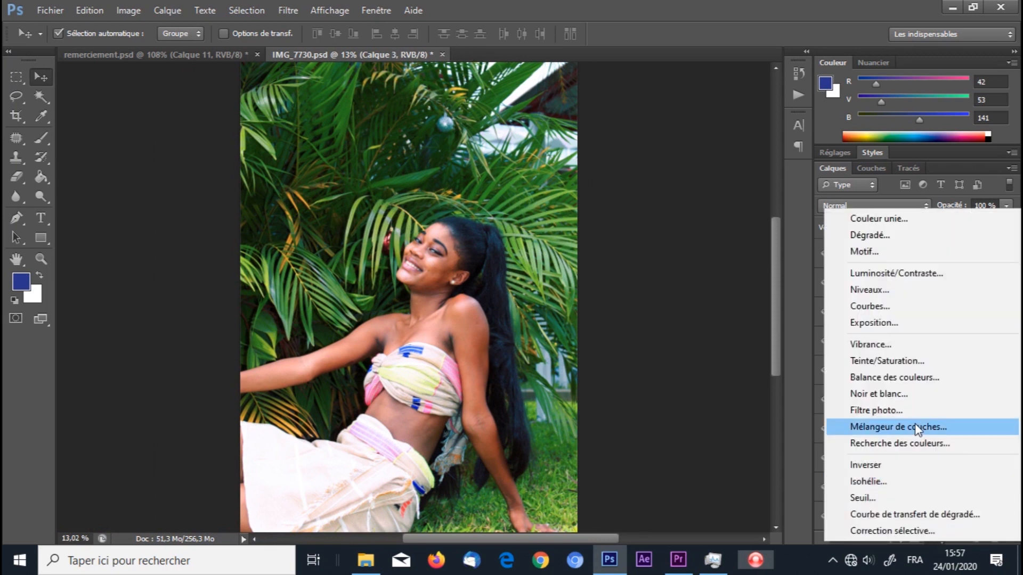
click(913, 358)
drag(664, 308, 676, 305)
click(763, 163)
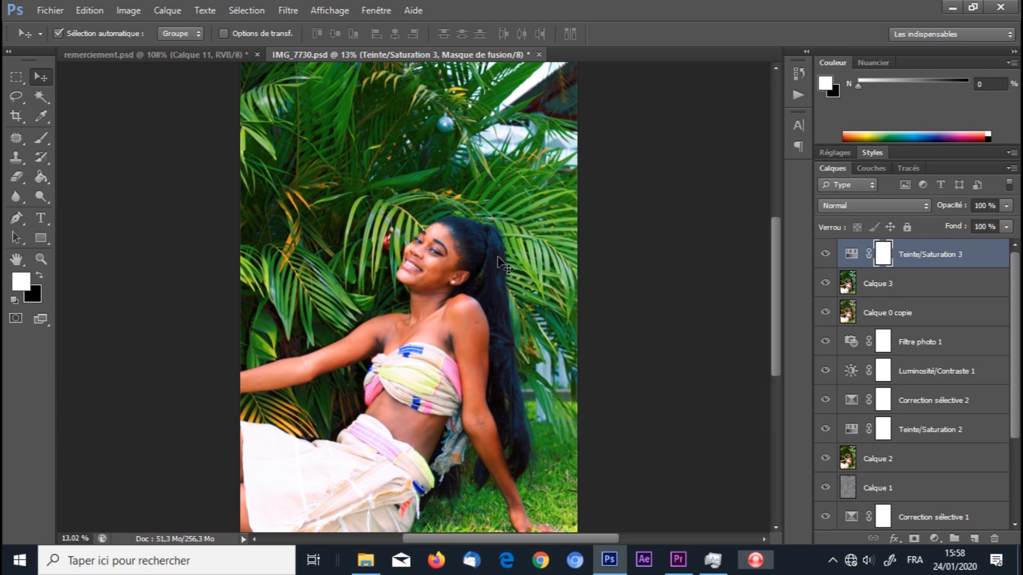
Stamp all visible layers into a new layer above Teinte/Saturation 3.
scroll(424, 202, up, 4)
scroll(424, 208, down, 2)
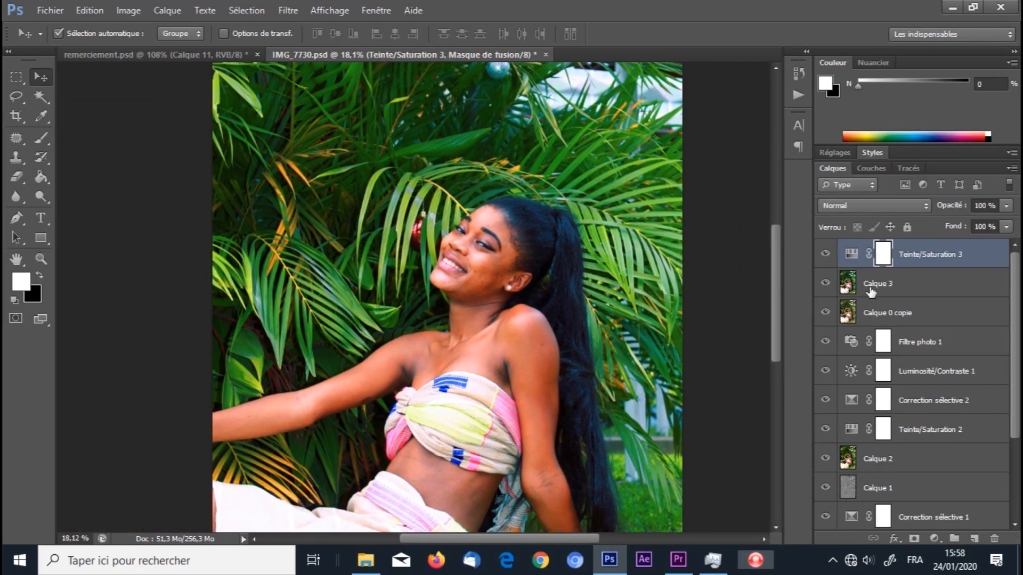
click(976, 255)
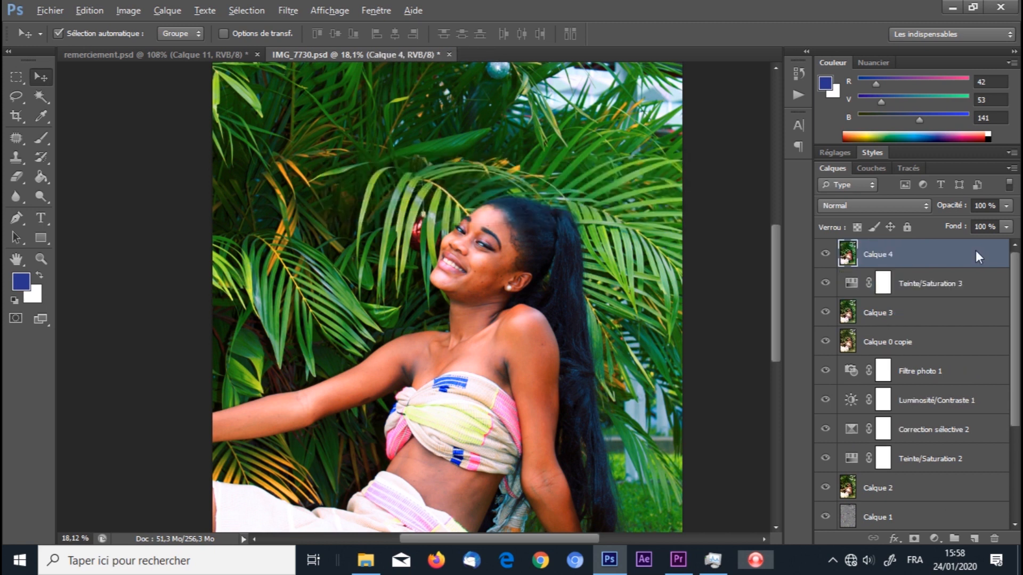
Inspect the skin blemishes on the face and duplicate the stamped layer Calque 4.
scroll(187, 298, up, 2)
scroll(568, 168, up, 3)
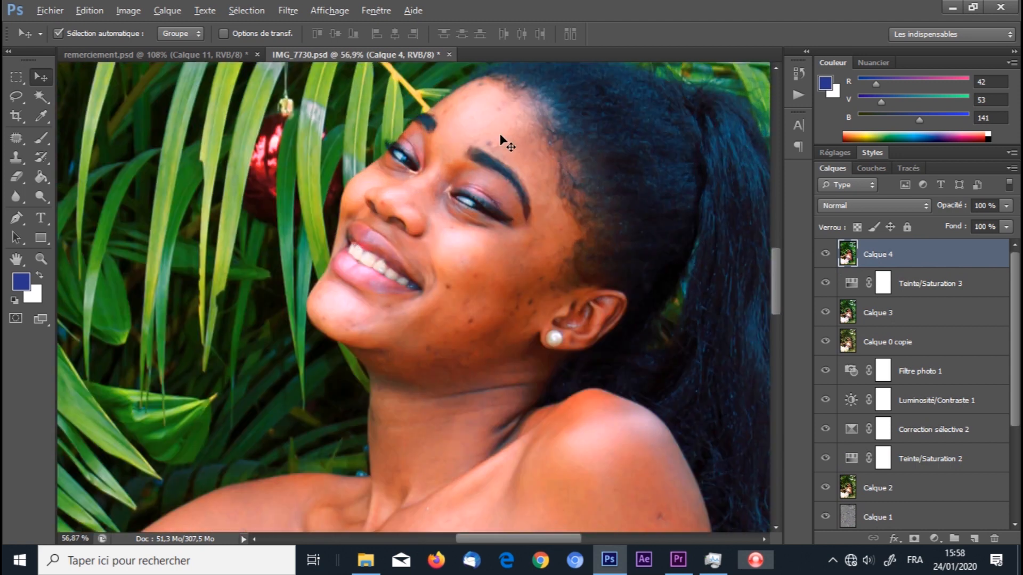
scroll(482, 215, up, 2)
scroll(772, 256, up, 1)
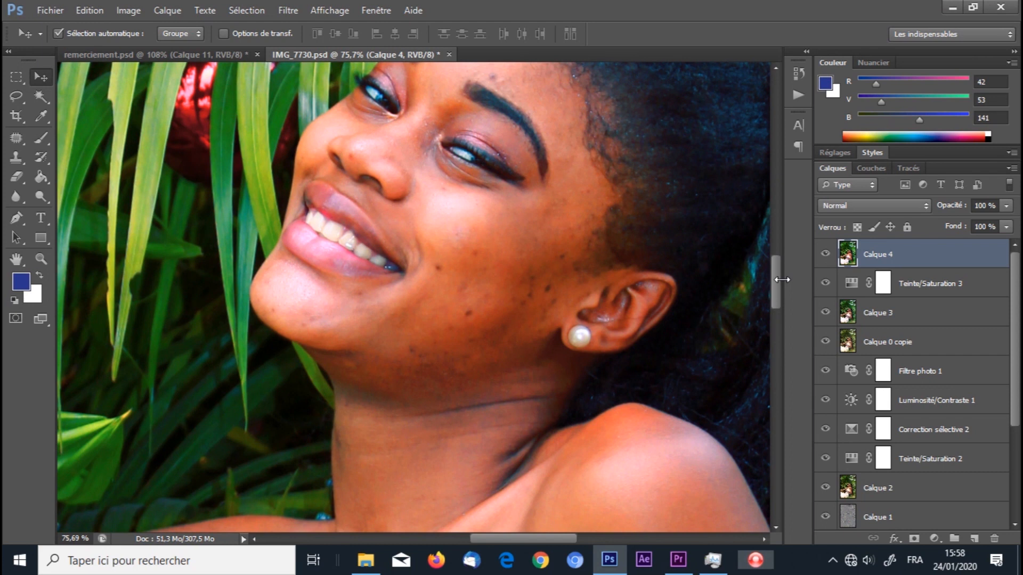
drag(778, 280, 776, 261)
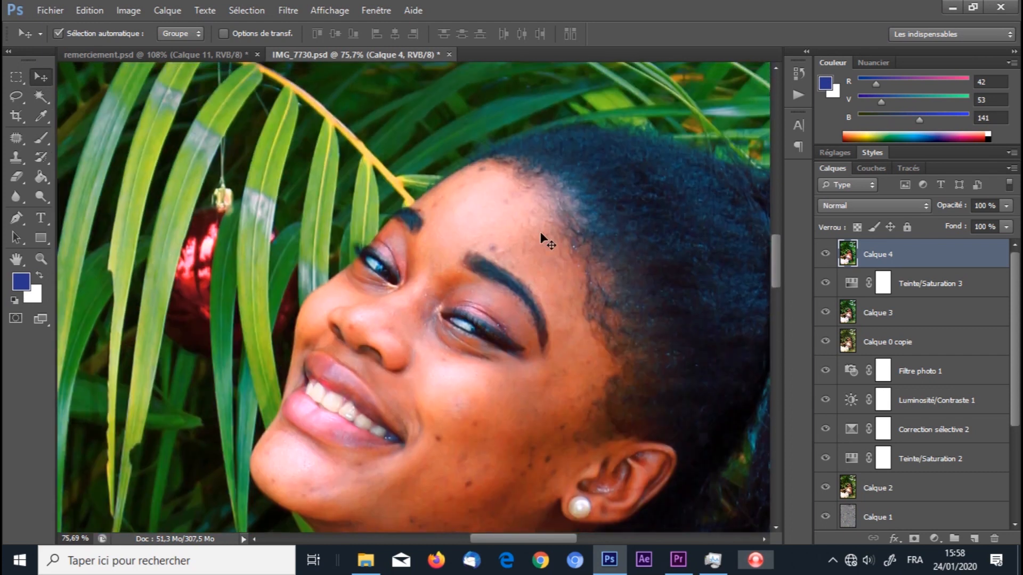
scroll(472, 401, down, 1)
scroll(491, 426, up, 2)
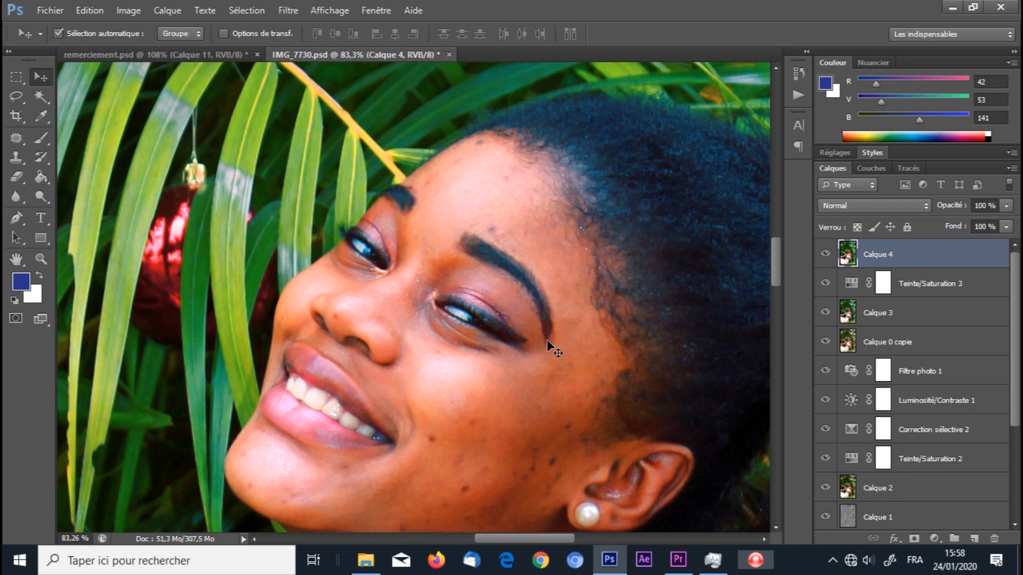
key(ctrl+j)
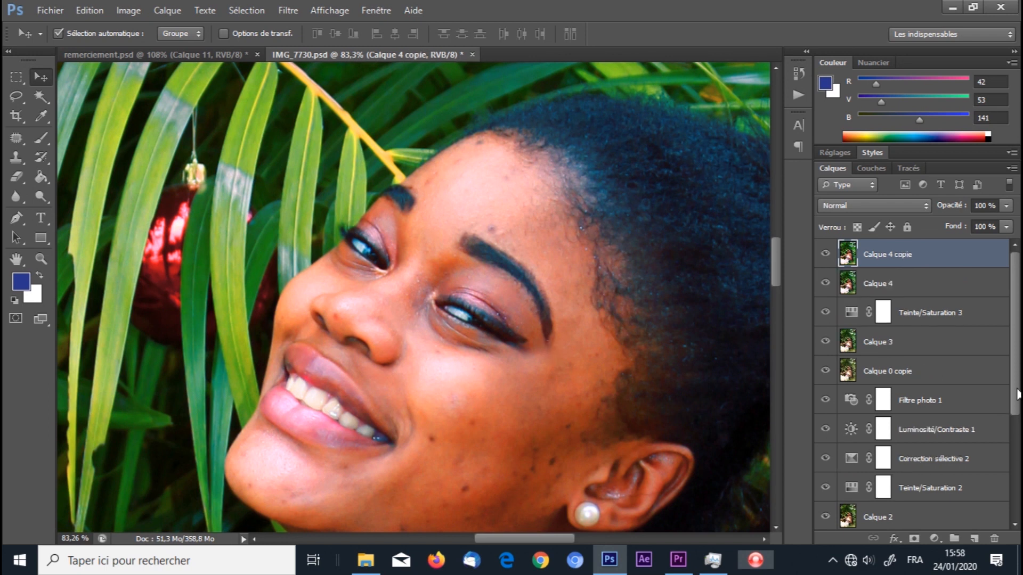
Use the Patch tool (Outil Pièce) in Source mode to remove the blemishes just above the eyebrow nearest the ear.
click(21, 143)
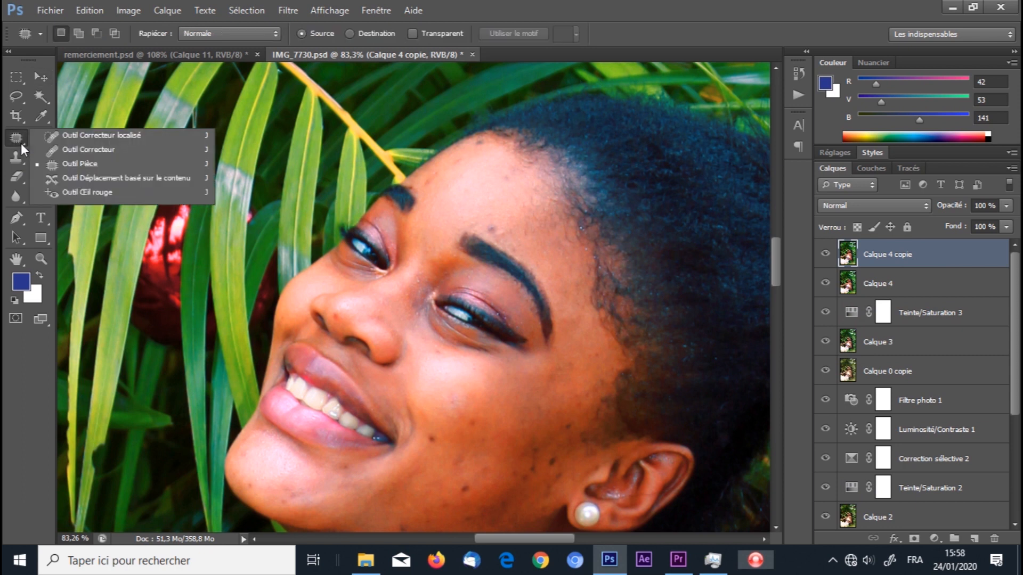
click(87, 165)
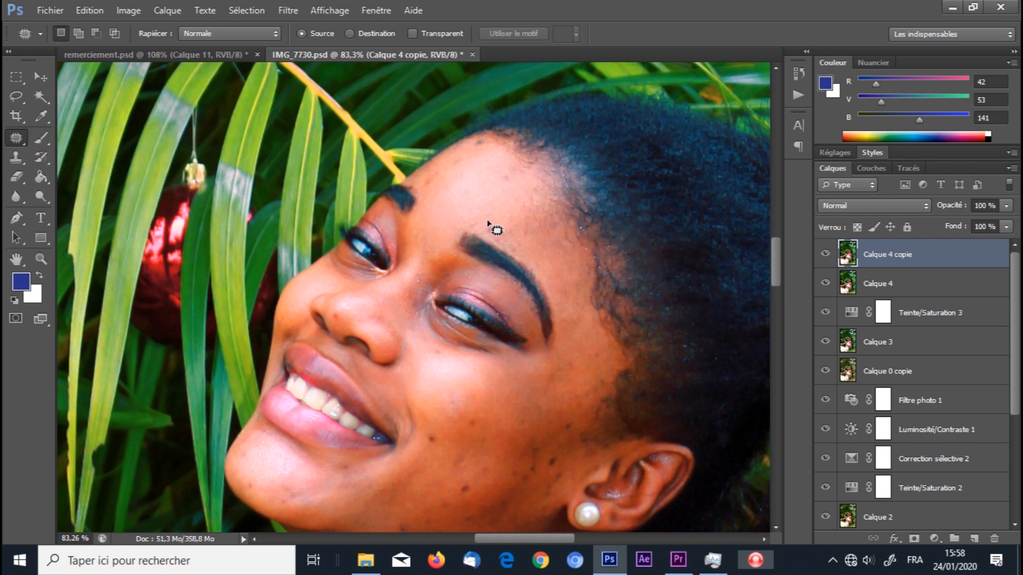
scroll(506, 229, up, 3)
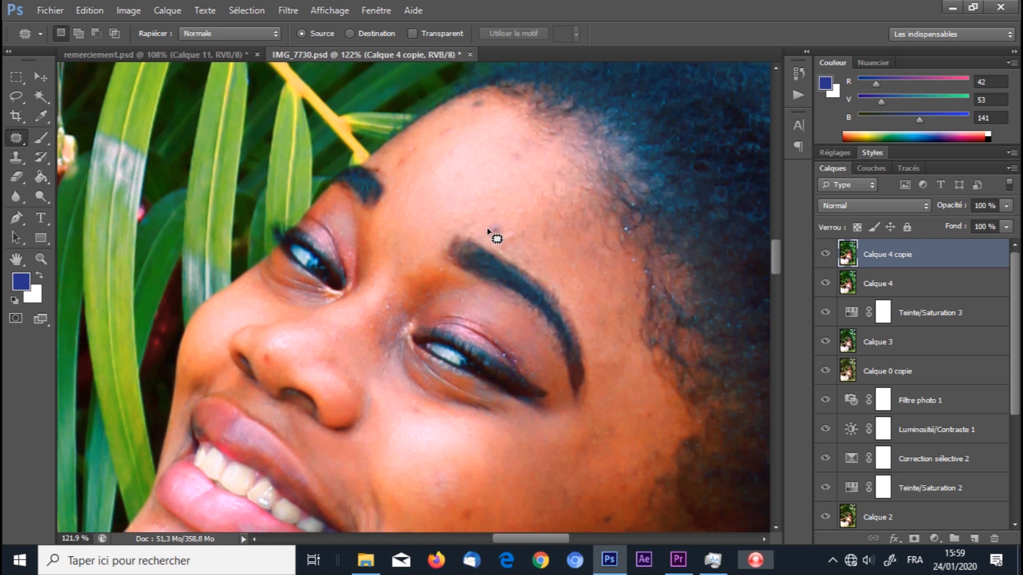
scroll(488, 230, up, 4)
mouse_move(511, 219)
mouse_down()
mouse_move(498, 241)
mouse_move(521, 237)
mouse_move(518, 213)
mouse_move(502, 213)
mouse_move(506, 176)
mouse_up()
key(ctrl+d)
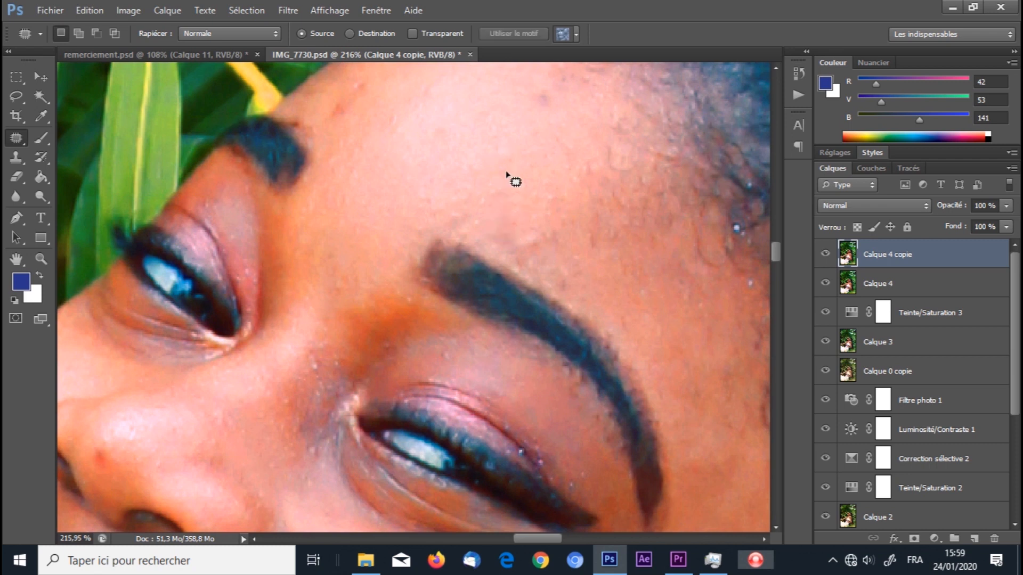
mouse_move(532, 226)
mouse_down()
mouse_move(531, 249)
mouse_move(545, 231)
mouse_move(493, 180)
mouse_up()
key(ctrl+d)
scroll(551, 171, down, 5)
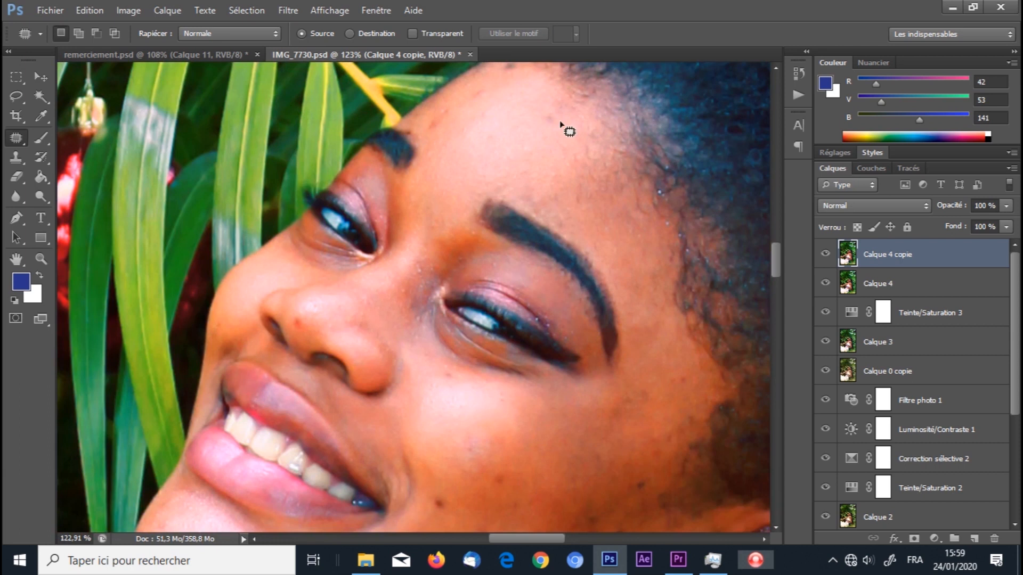
Patch the small dark spots in the middle of the upper forehead with clean neighbouring skin.
scroll(549, 133, up, 4)
mouse_move(560, 123)
mouse_down()
mouse_move(539, 137)
mouse_move(559, 133)
mouse_move(561, 113)
mouse_move(524, 155)
mouse_up()
click(520, 170)
mouse_move(566, 90)
mouse_down()
mouse_move(575, 119)
mouse_move(565, 89)
mouse_up()
drag(564, 109, 478, 135)
key(ctrl+d)
scroll(566, 201, down, 5)
scroll(550, 144, up, 4)
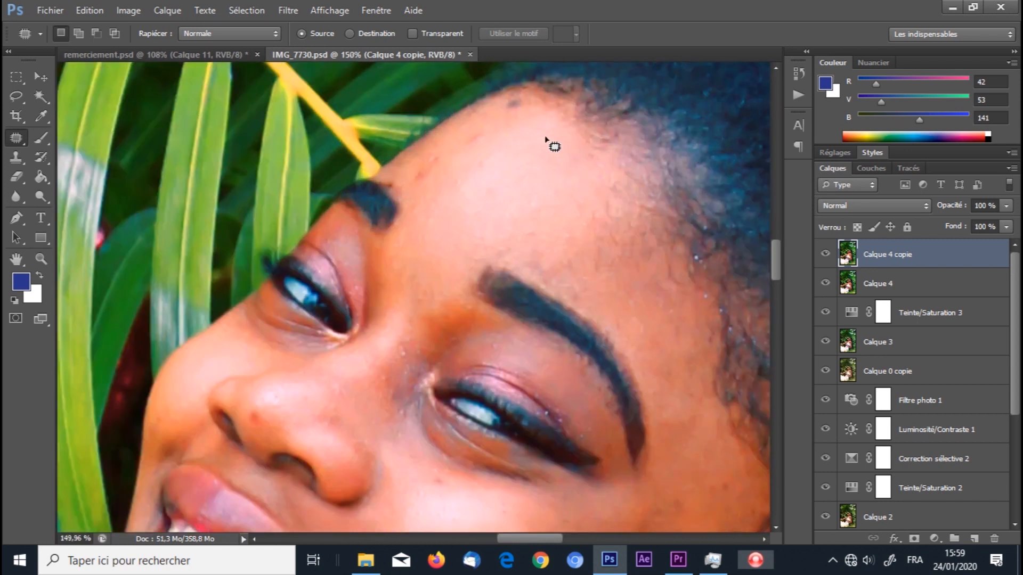
Patch the dark spot at the front hairline and the marks along the outer edge of the forehead.
mouse_move(515, 99)
mouse_down()
mouse_move(500, 114)
mouse_move(520, 104)
mouse_move(512, 85)
mouse_move(522, 164)
mouse_up()
click(482, 158)
mouse_move(449, 145)
mouse_down()
mouse_move(476, 142)
mouse_move(473, 131)
mouse_move(449, 142)
mouse_up()
drag(469, 147, 497, 178)
click(420, 169)
mouse_move(416, 155)
mouse_down()
mouse_move(406, 165)
mouse_move(412, 153)
mouse_up()
click(475, 164)
Patch the spots on the temple between the end of the eyebrow and the hairline.
scroll(482, 256, down, 4)
scroll(624, 427, up, 6)
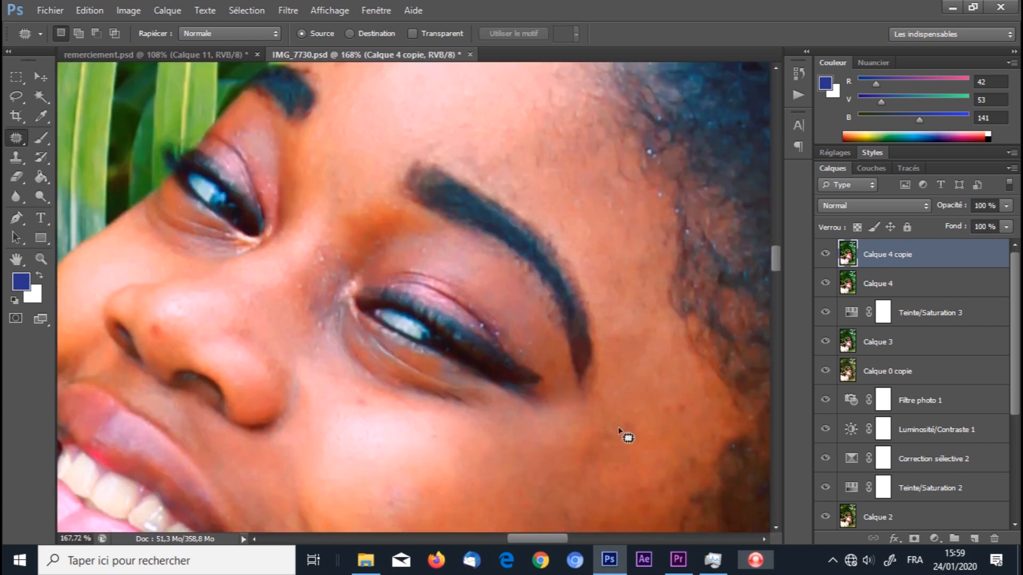
mouse_move(736, 367)
mouse_down()
mouse_move(716, 389)
mouse_move(701, 339)
mouse_move(715, 389)
mouse_move(711, 333)
mouse_up()
click(701, 377)
click(523, 372)
scroll(538, 373, down, 6)
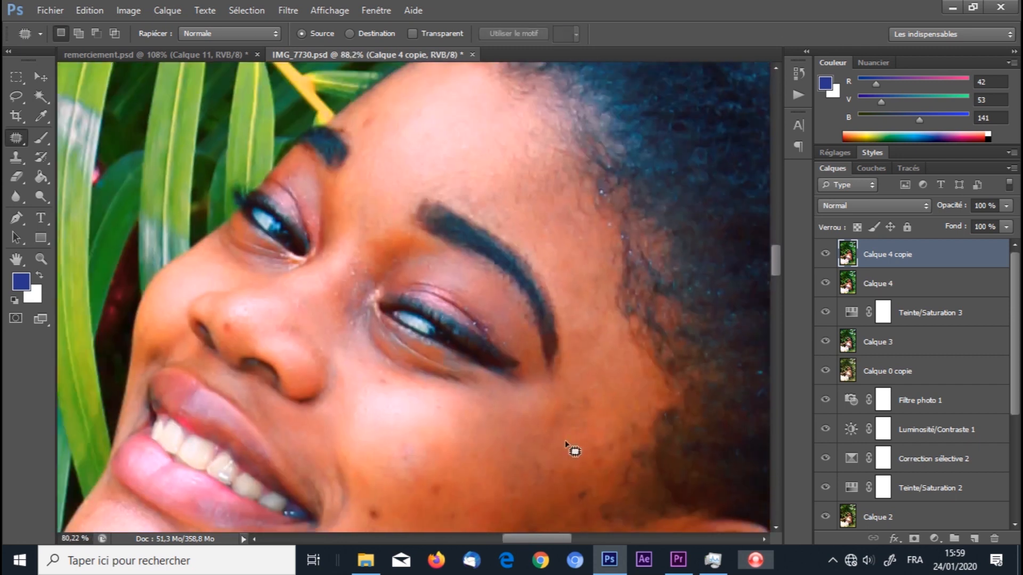
Patch the dark spots across the cheek and in front of the ear with clean skin.
scroll(450, 485, up, 8)
mouse_move(456, 432)
mouse_down()
mouse_move(477, 481)
mouse_move(465, 438)
mouse_up()
drag(463, 445, 491, 373)
click(587, 363)
mouse_move(630, 352)
mouse_down()
mouse_move(608, 393)
mouse_move(644, 370)
mouse_up()
drag(635, 385, 629, 362)
scroll(629, 380, down, 6)
scroll(639, 400, up, 4)
mouse_move(493, 350)
mouse_down()
mouse_move(500, 392)
mouse_move(494, 351)
mouse_up()
scroll(525, 416, down, 5)
scroll(560, 394, up, 5)
scroll(586, 331, down, 5)
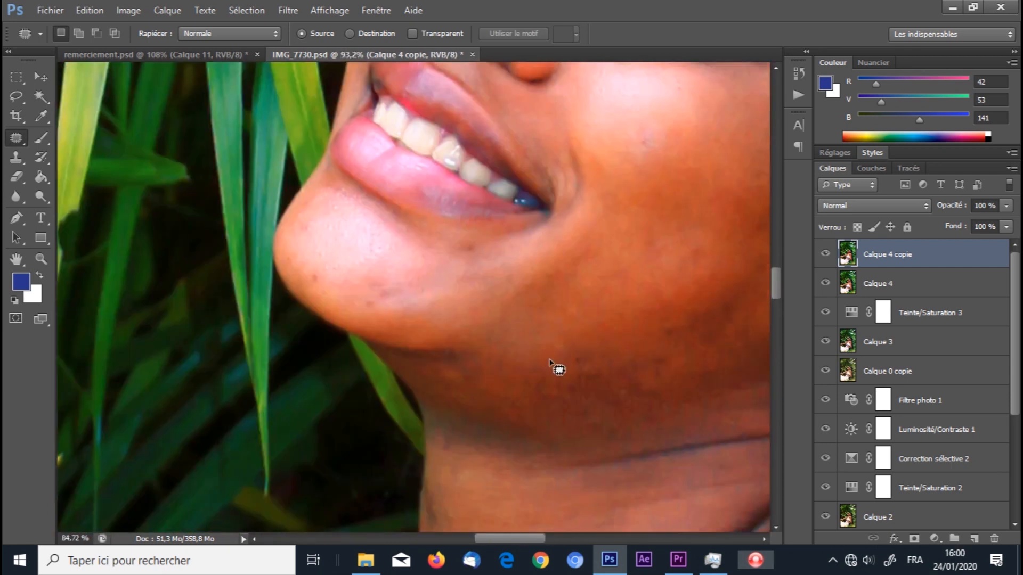
Patch the dark marks on the chin with clean skin from beside them.
scroll(513, 346, up, 5)
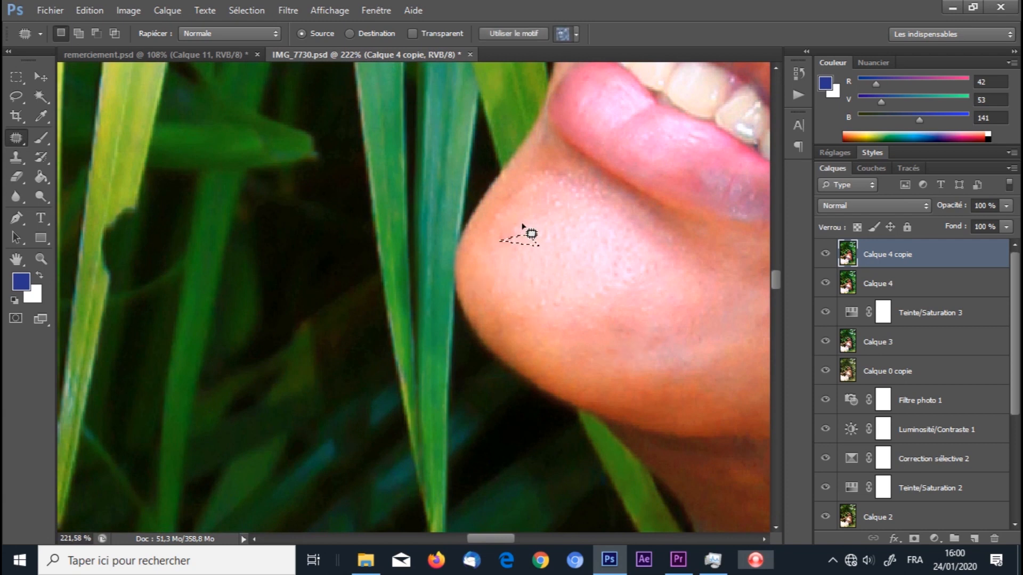
scroll(559, 240, down, 8)
scroll(674, 260, up, 4)
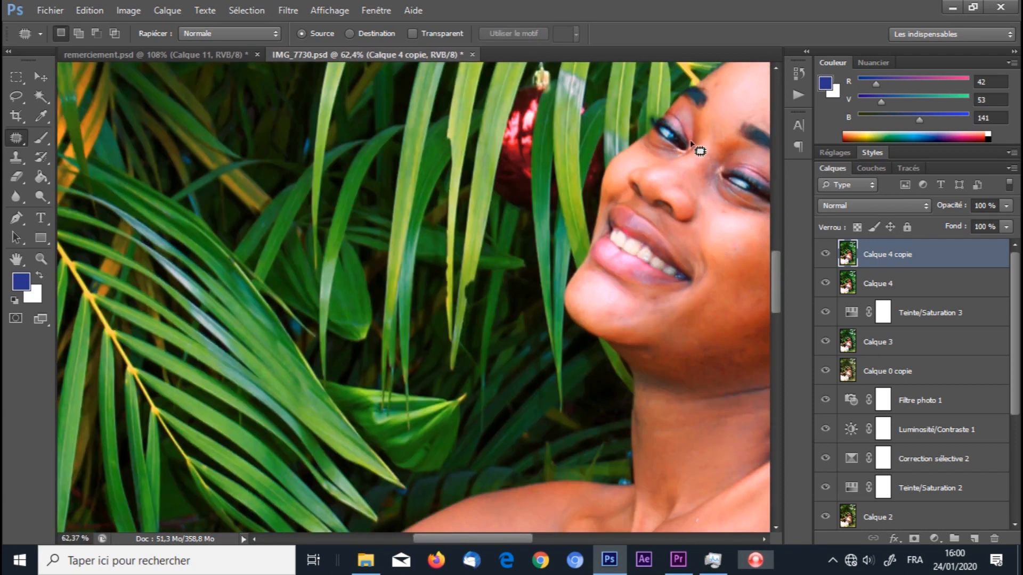
Patch the red spot on the nose and the remaining dark marks along the jaw.
drag(489, 541, 518, 538)
scroll(568, 161, up, 6)
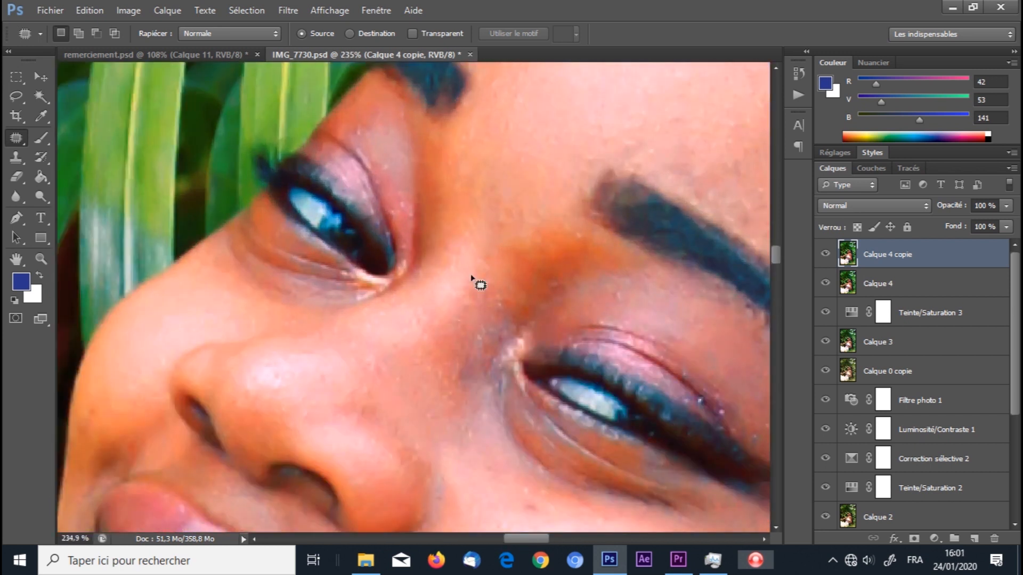
scroll(474, 283, down, 5)
scroll(586, 458, up, 2)
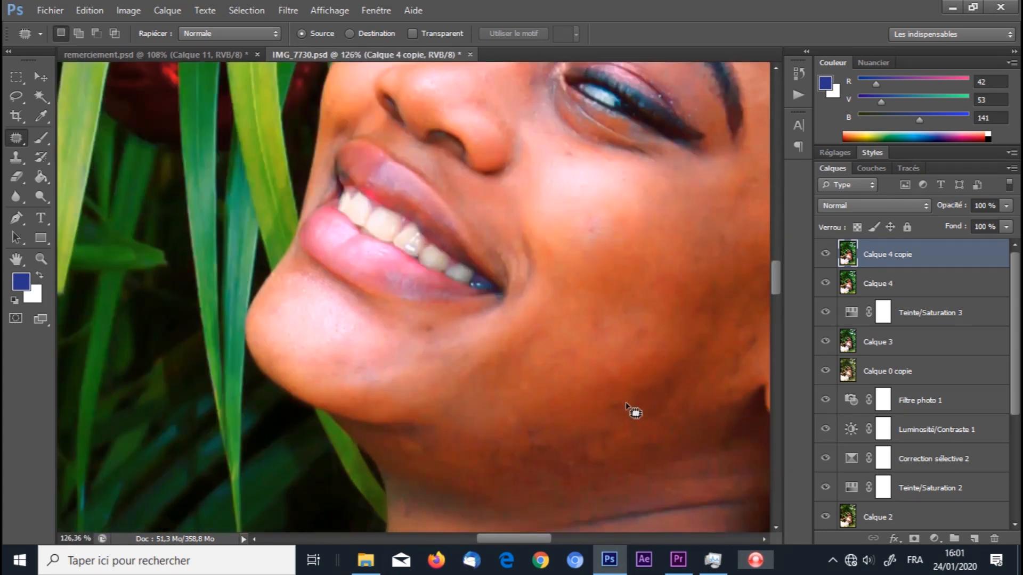
scroll(633, 412, down, 4)
scroll(387, 203, up, 5)
scroll(386, 203, down, 4)
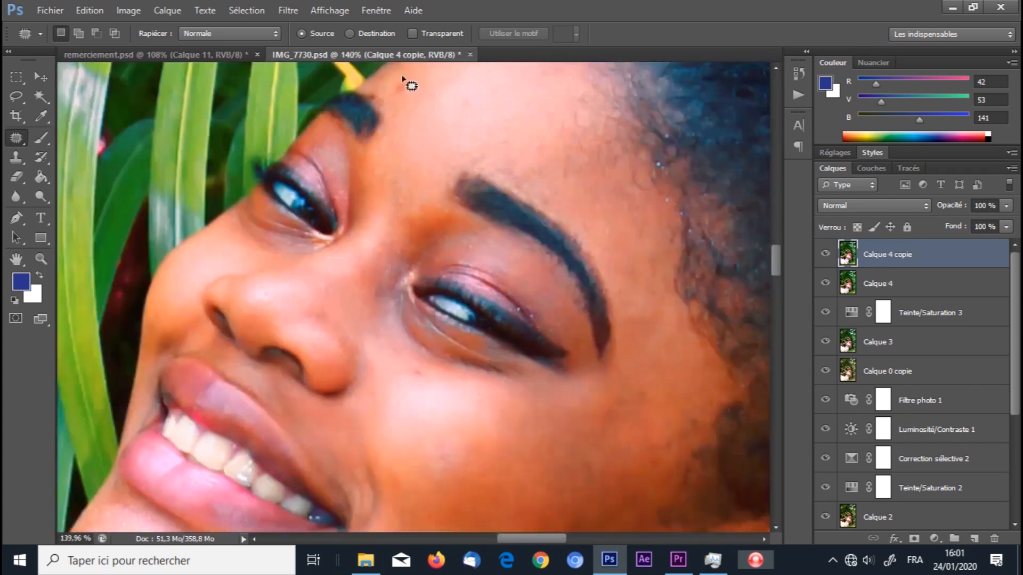
Patch the leftover marks beside the far eyebrow and on the skin near the hairline in front of the ear.
scroll(414, 344, up, 3)
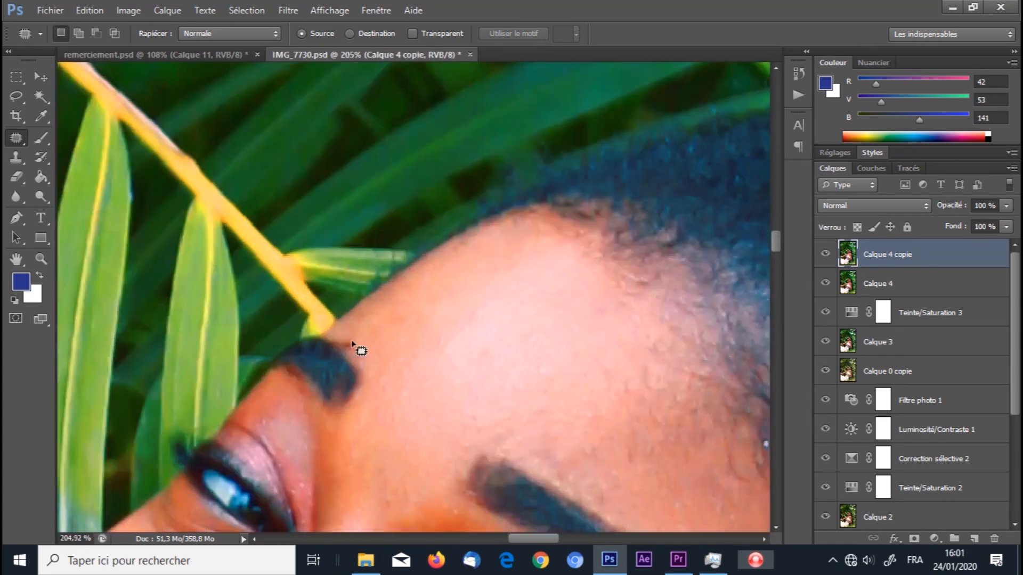
scroll(530, 347, down, 3)
drag(775, 269, 777, 313)
scroll(498, 143, down, 5)
scroll(499, 129, up, 10)
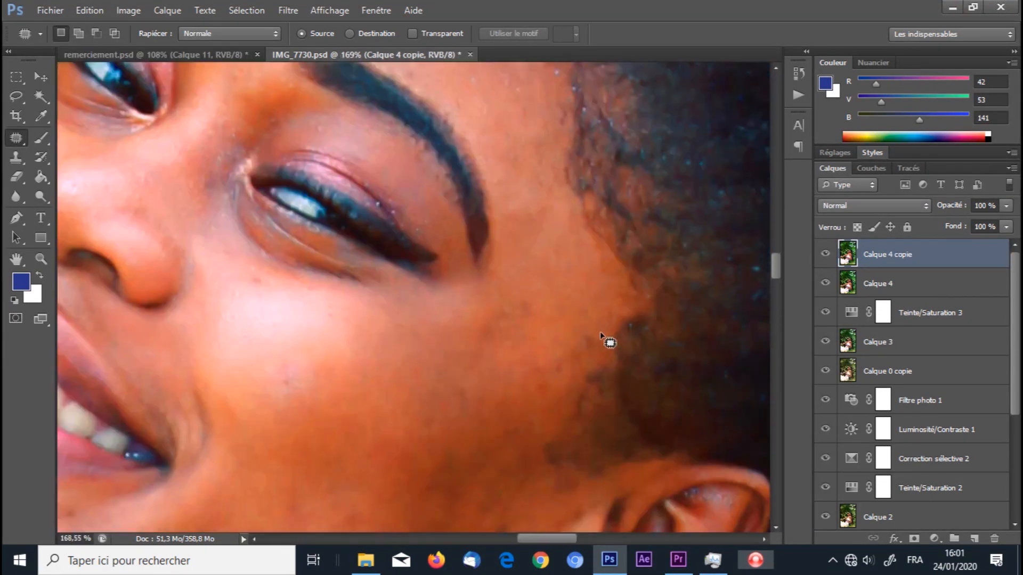
drag(559, 379, 566, 355)
Compare the face before and after patching by toggling the visibility of Calque 4 copie at several magnifications.
scroll(566, 356, down, 5)
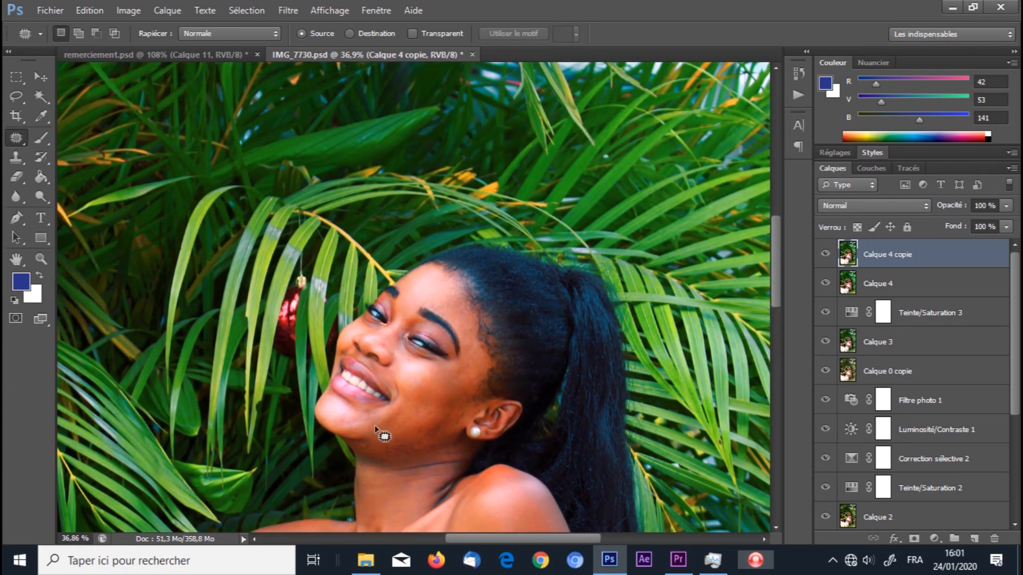
scroll(377, 424, up, 2)
scroll(362, 405, up, 2)
scroll(415, 434, down, 5)
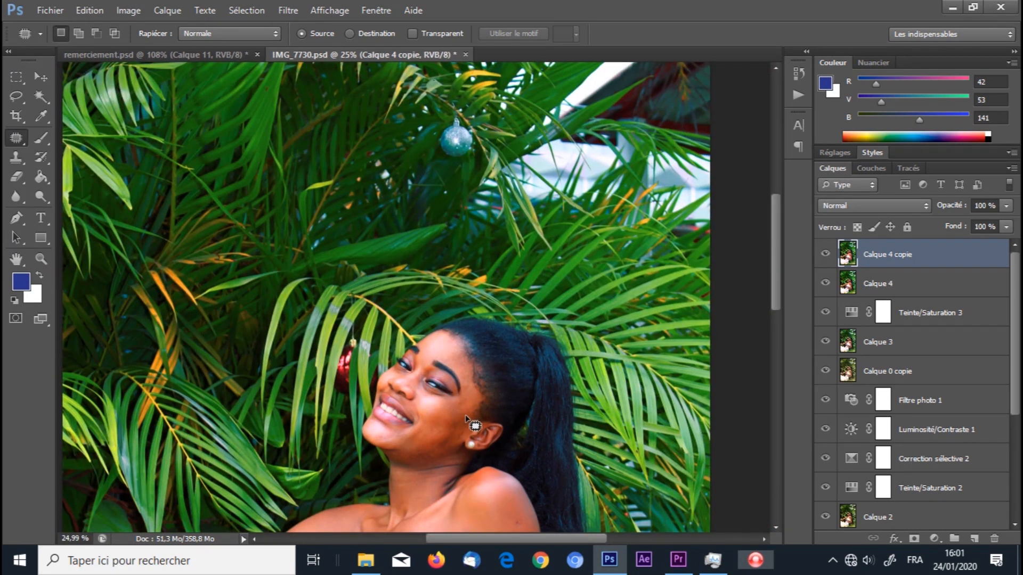
scroll(465, 417, up, 1)
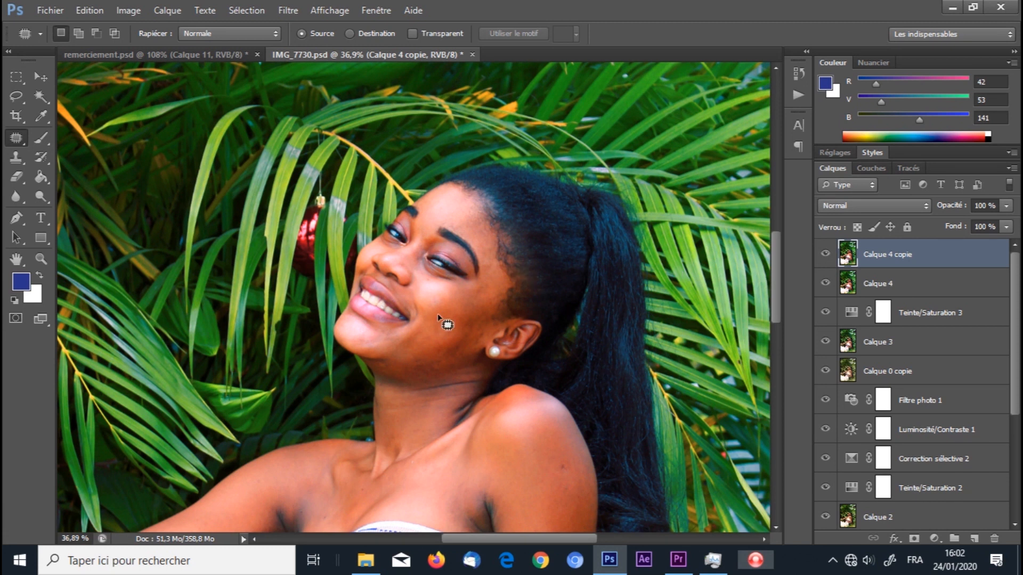
click(826, 256)
click(826, 256)
click(825, 255)
click(826, 256)
scroll(449, 309, up, 1)
scroll(451, 305, down, 4)
scroll(453, 303, up, 3)
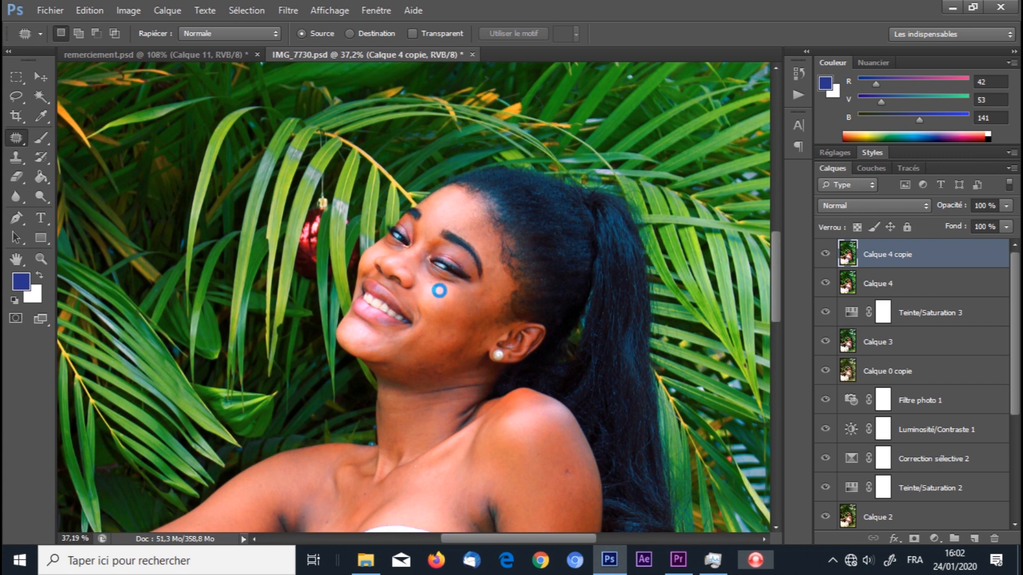
Stamp all visible layers into a new layer above Calque 4 copie and invert its colors.
key(ctrl+shift+alt+e)
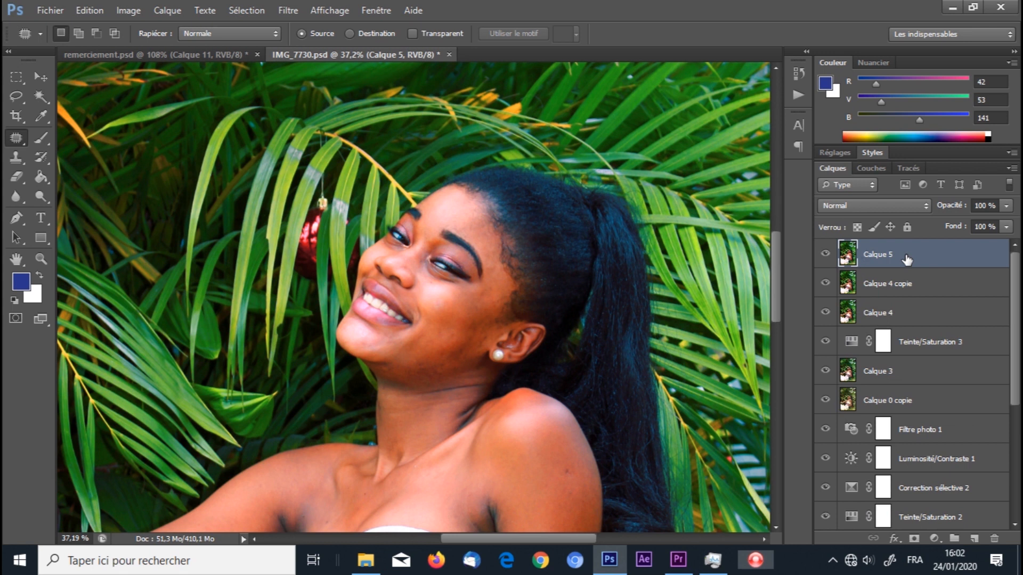
key(ctrl+i)
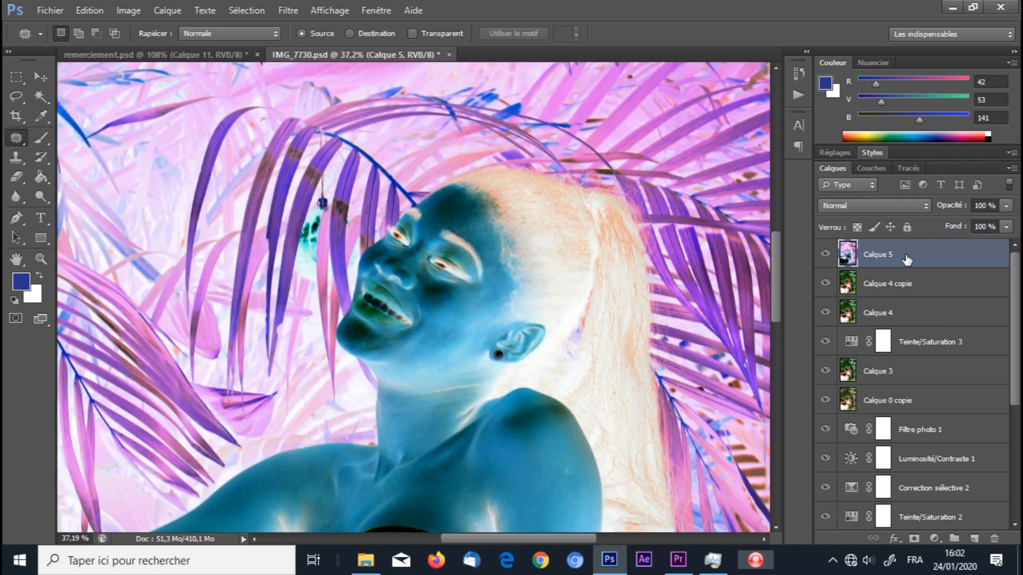
Set the blend mode of the inverted layer Calque 5 to Vivid Light (Lumière vive) and switch to the Move tool.
click(884, 206)
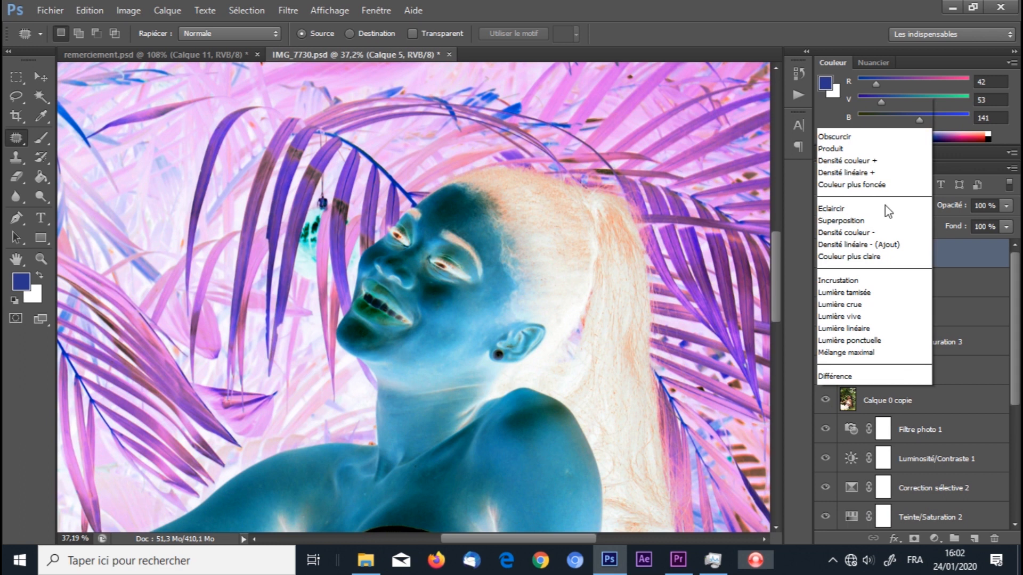
click(949, 226)
click(905, 211)
click(861, 223)
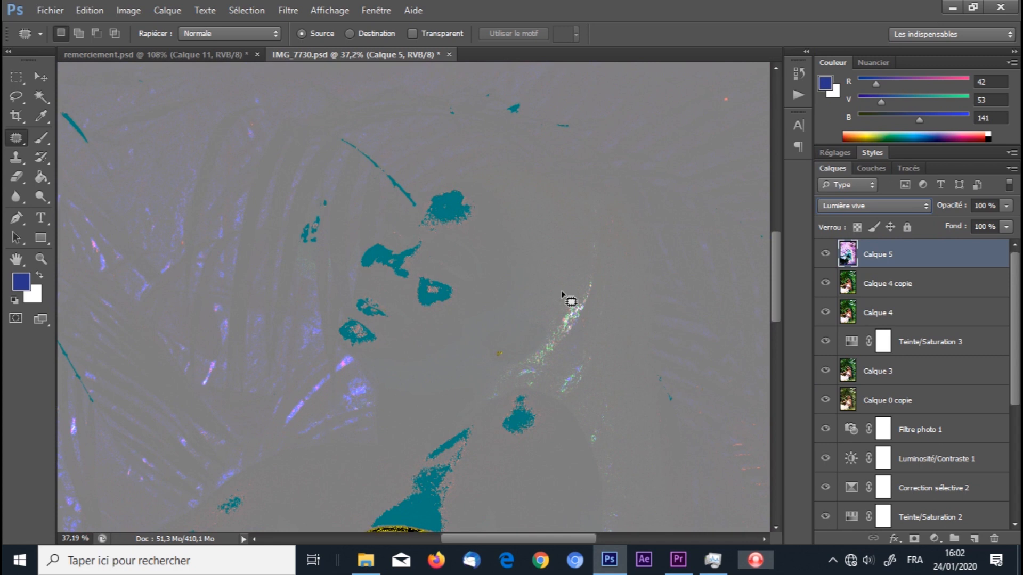
click(32, 79)
scroll(373, 265, down, 5)
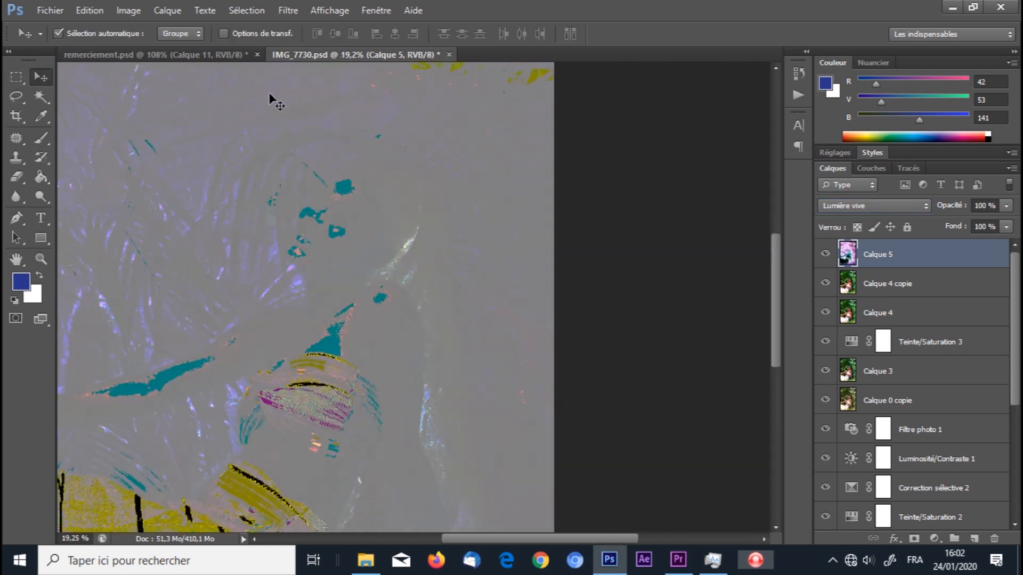
scroll(270, 117, up, 4)
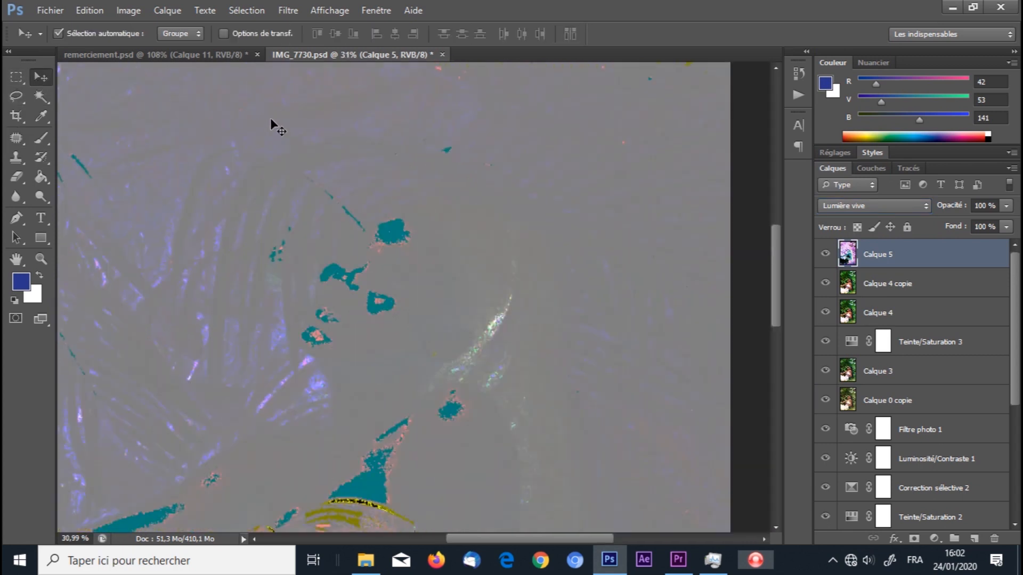
Apply a High Pass filter (Passe-haut) with a radius of 3.3 pixels to Calque 5.
click(288, 7)
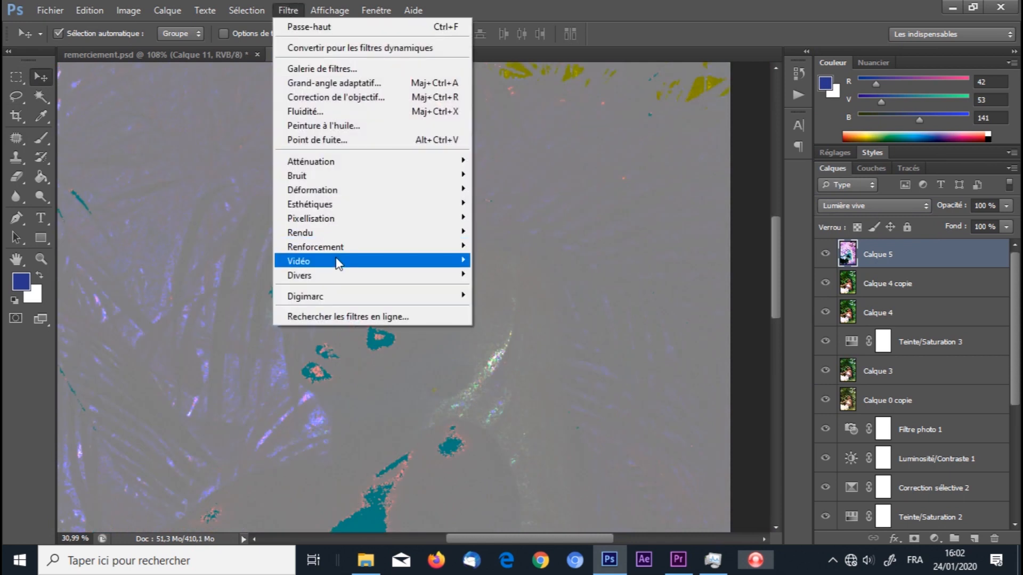
mouse_move(337, 280)
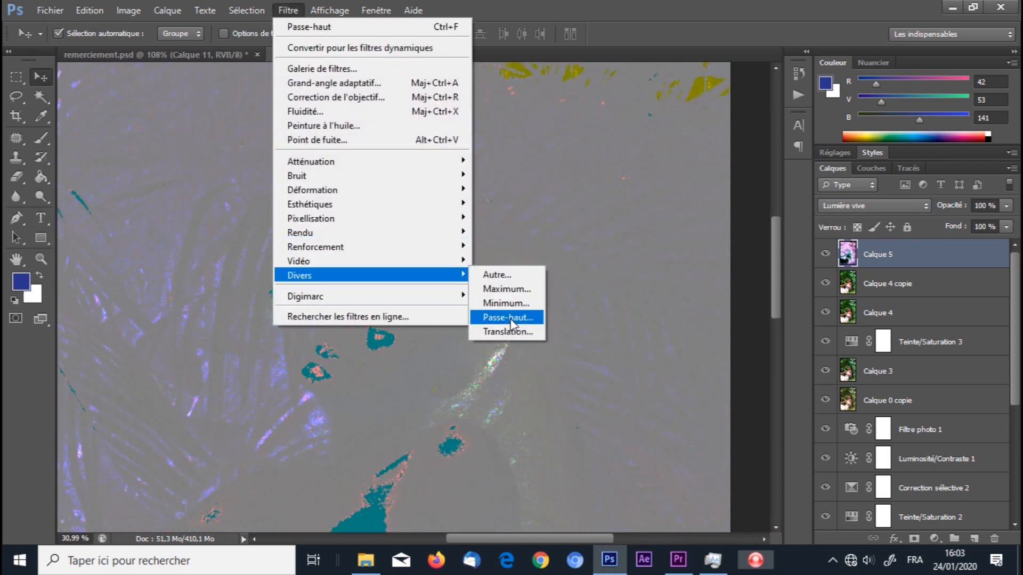
click(511, 318)
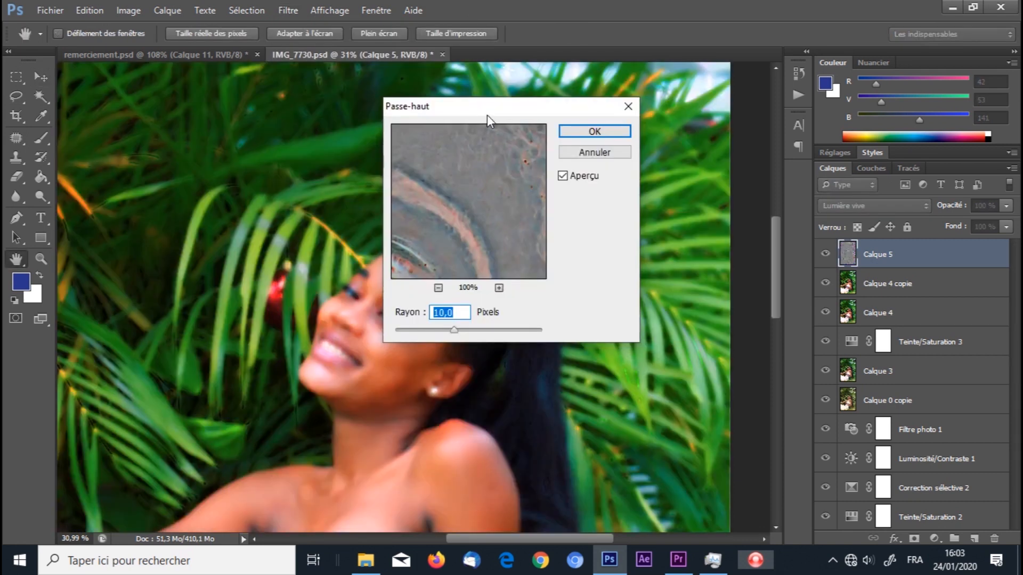
drag(489, 115, 656, 129)
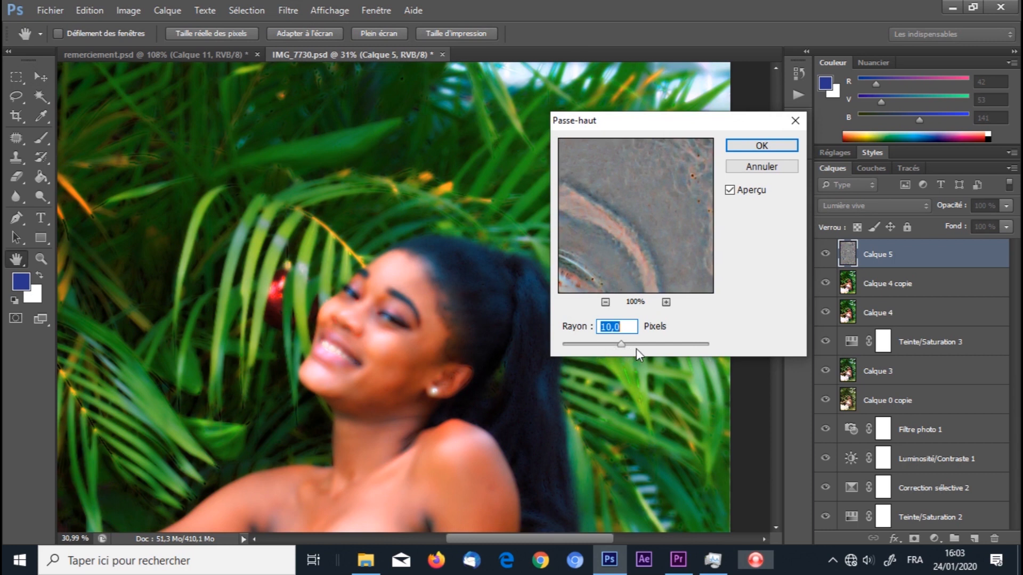
click(648, 344)
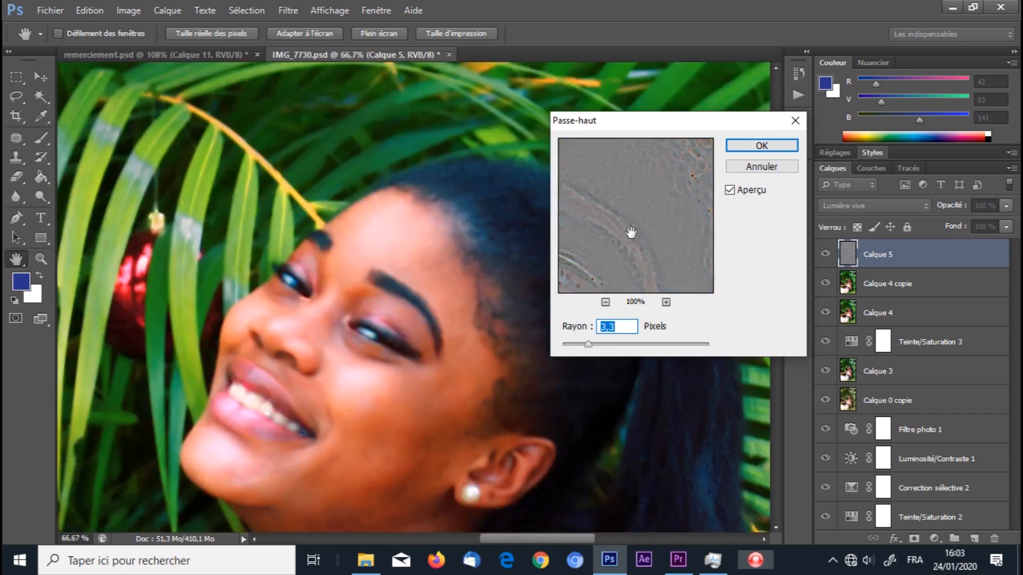
click(762, 146)
Apply a Gaussian Blur (Flou gaussien) with a radius of 2.0 pixels to Calque 5.
click(288, 11)
mouse_move(373, 161)
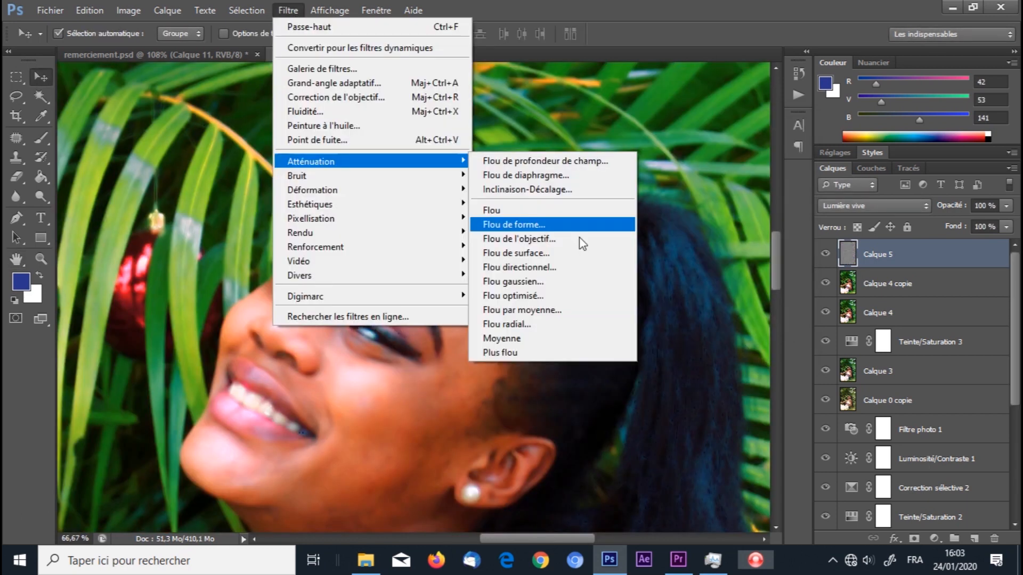
click(524, 286)
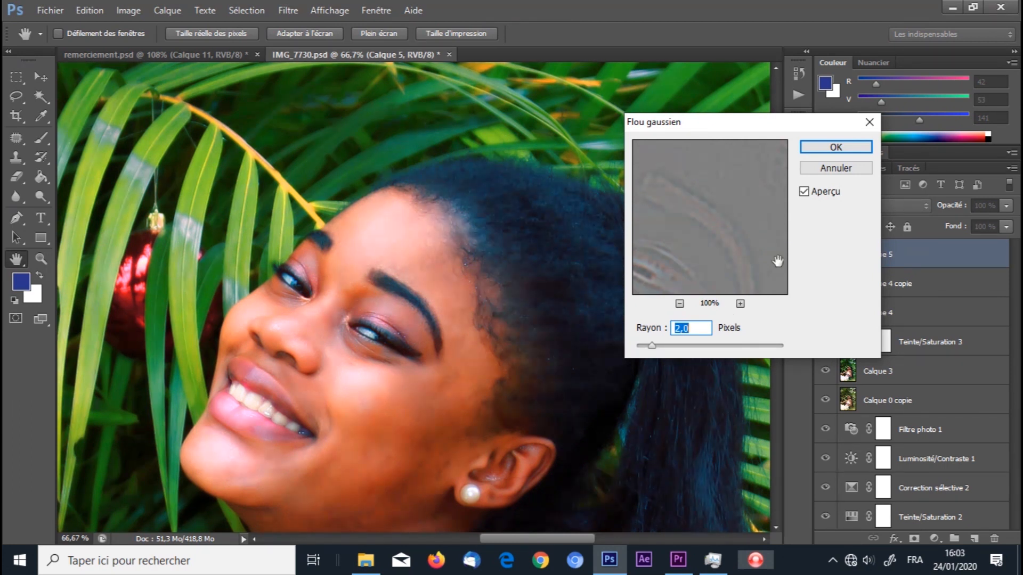
click(831, 153)
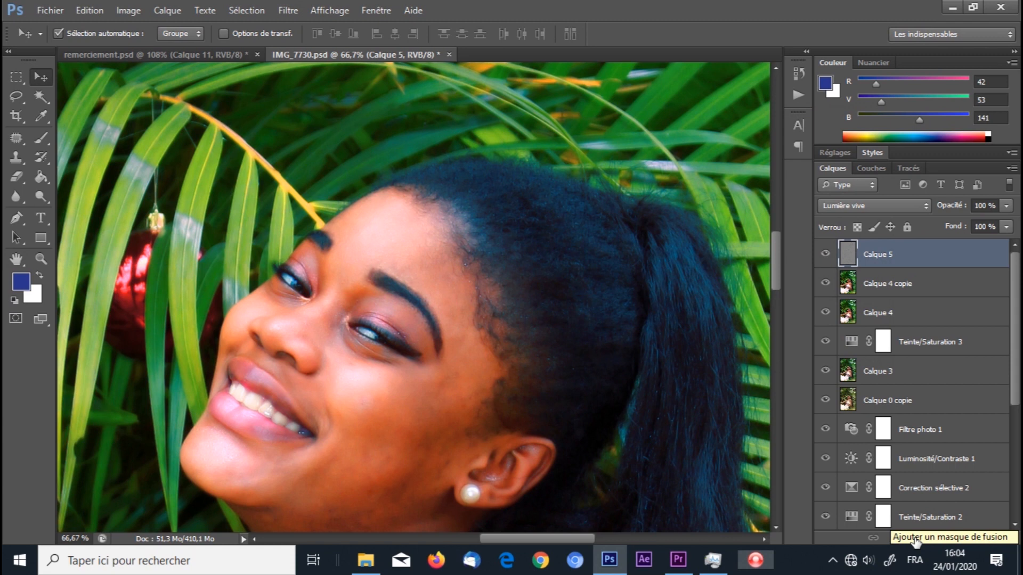
Add a black layer mask to Calque 5 and set up a soft round brush of 73 px with 0% hardness.
key(alt)
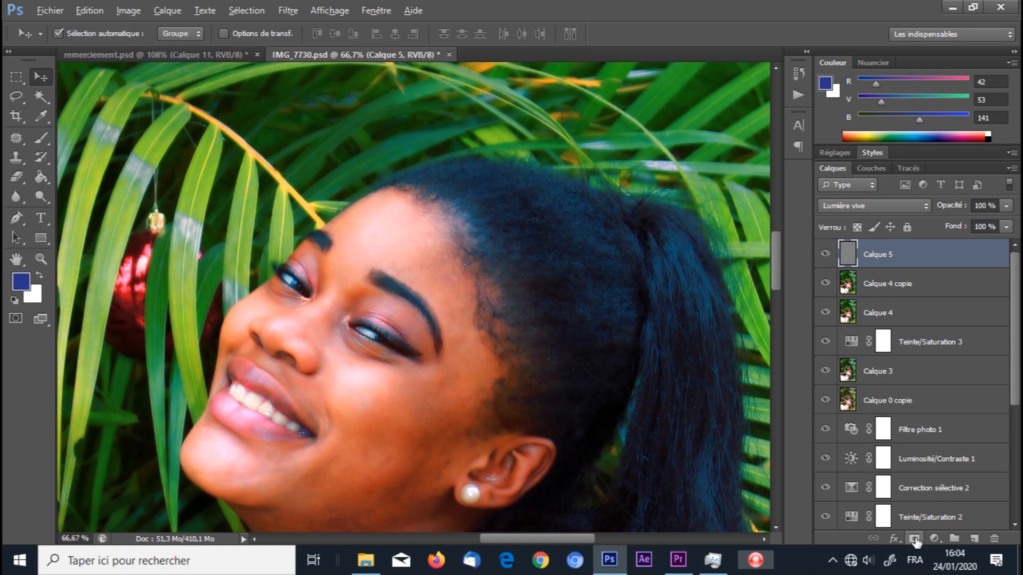
alt+click(914, 540)
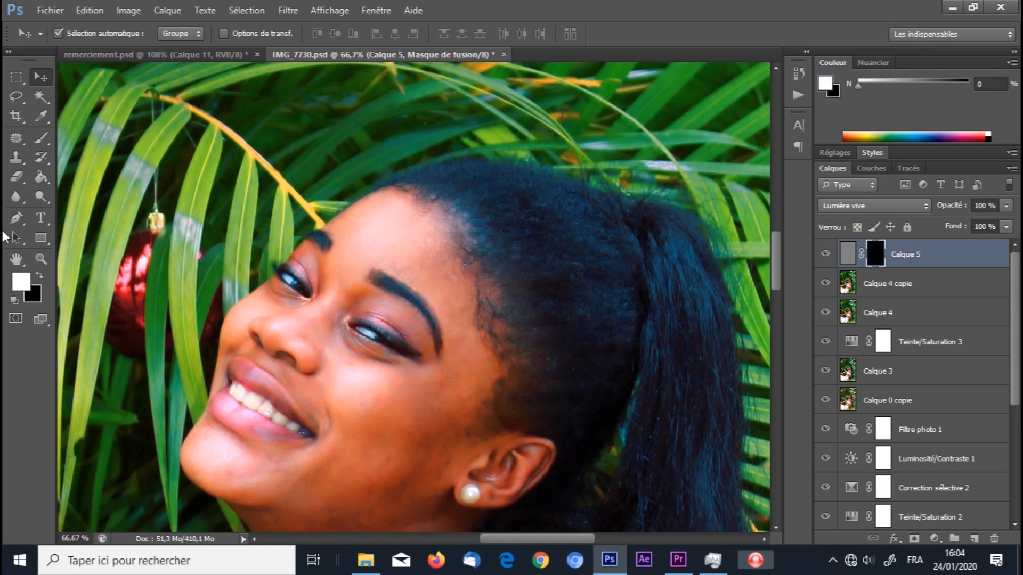
click(40, 139)
click(79, 33)
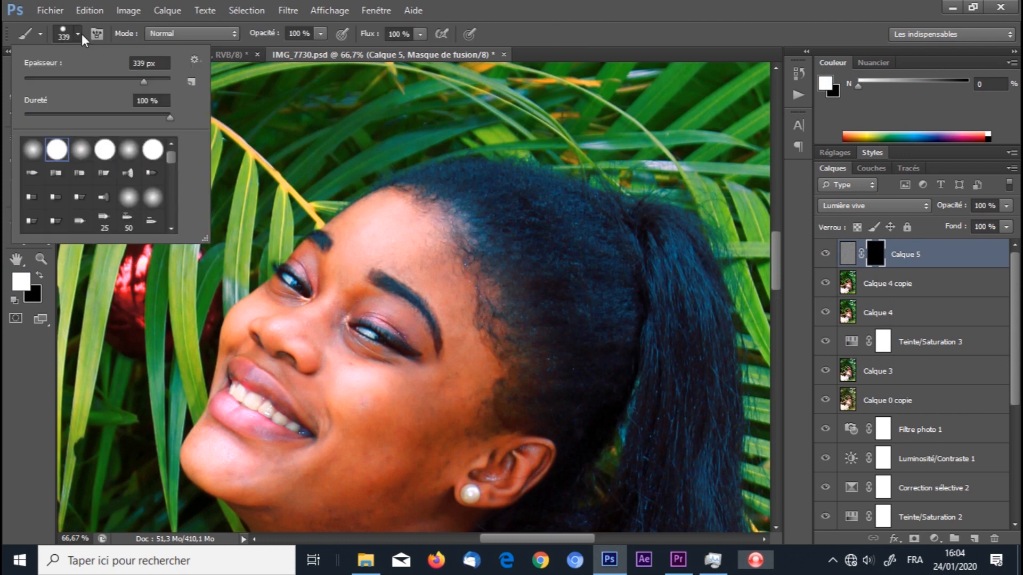
click(32, 149)
click(118, 81)
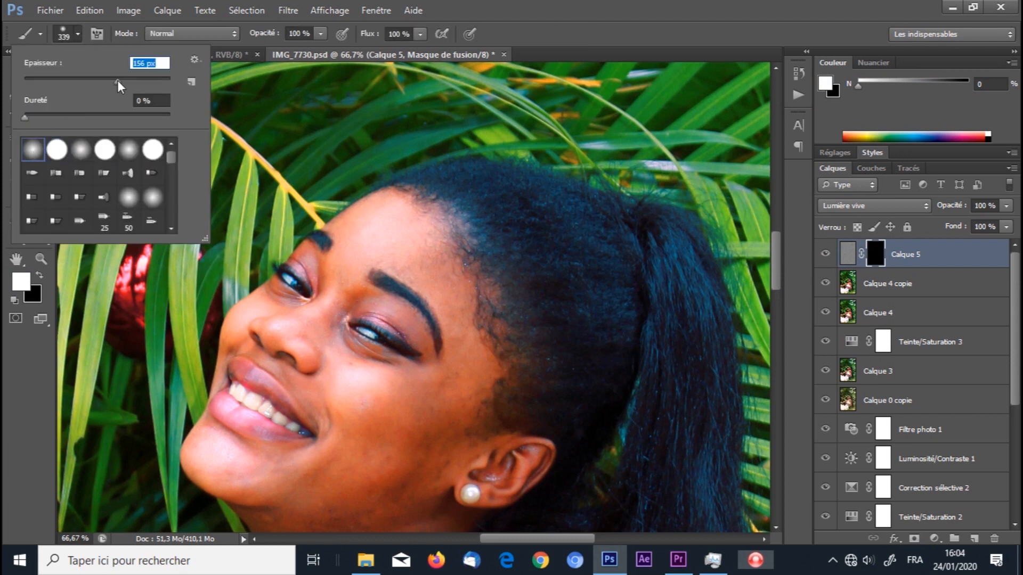
click(85, 82)
click(77, 81)
Paint white on the Calque 5 mask over the facial skin, reducing the soft brush to 24 px for the finer areas.
scroll(385, 229, up, 3)
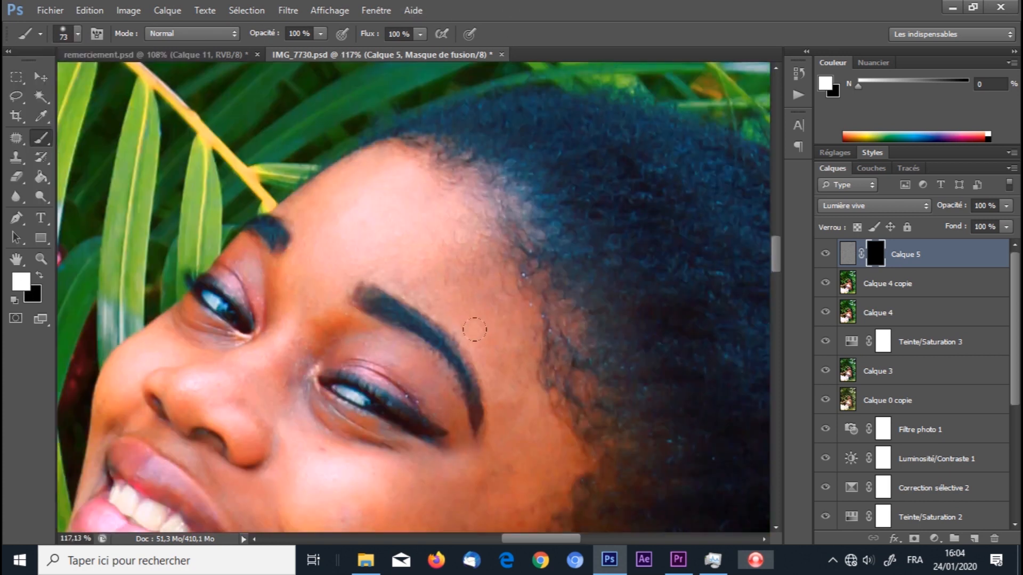
scroll(563, 421, down, 3)
drag(774, 260, 774, 288)
scroll(479, 220, up, 4)
scroll(527, 383, down, 2)
mouse_move(449, 377)
mouse_down()
mouse_move(447, 395)
mouse_move(273, 436)
mouse_up()
right_click(387, 304)
click(432, 341)
click(418, 338)
click(512, 247)
Continue revealing the smoothing on the face through the mask, varying the soft brush between 99 px, 76 px and 30 px.
right_click(353, 177)
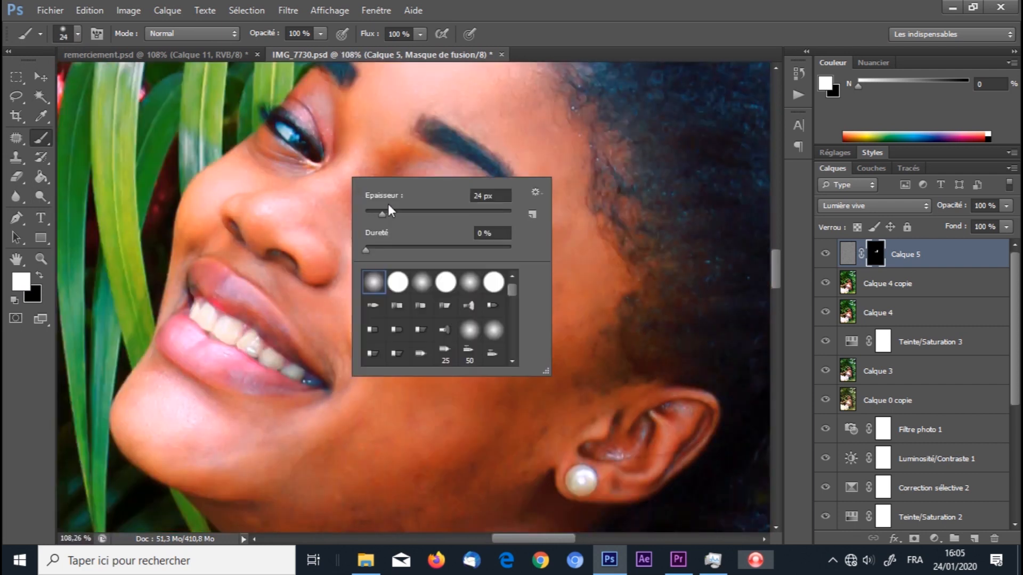
drag(388, 210, 437, 210)
key(Return)
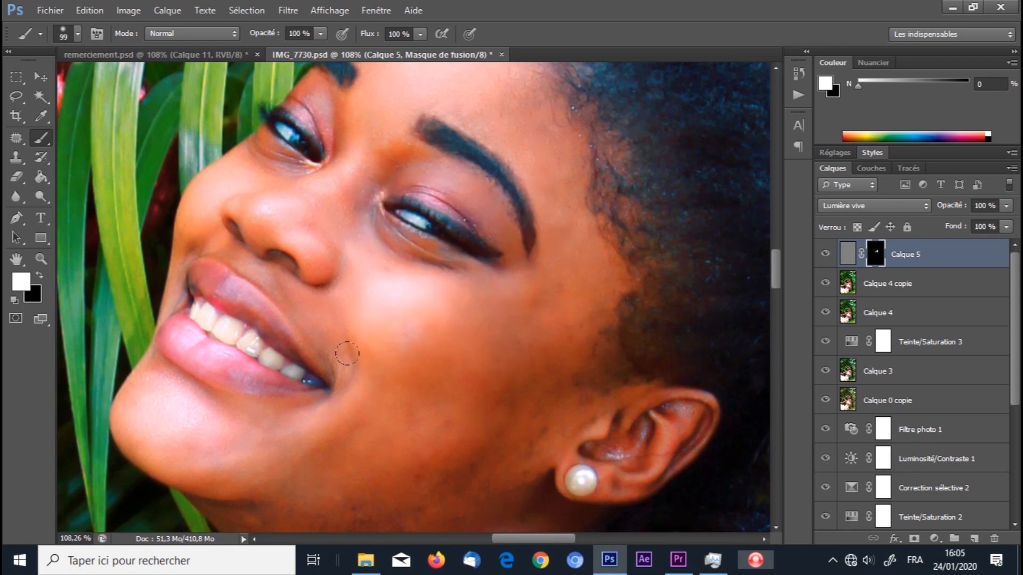
right_click(532, 296)
click(599, 330)
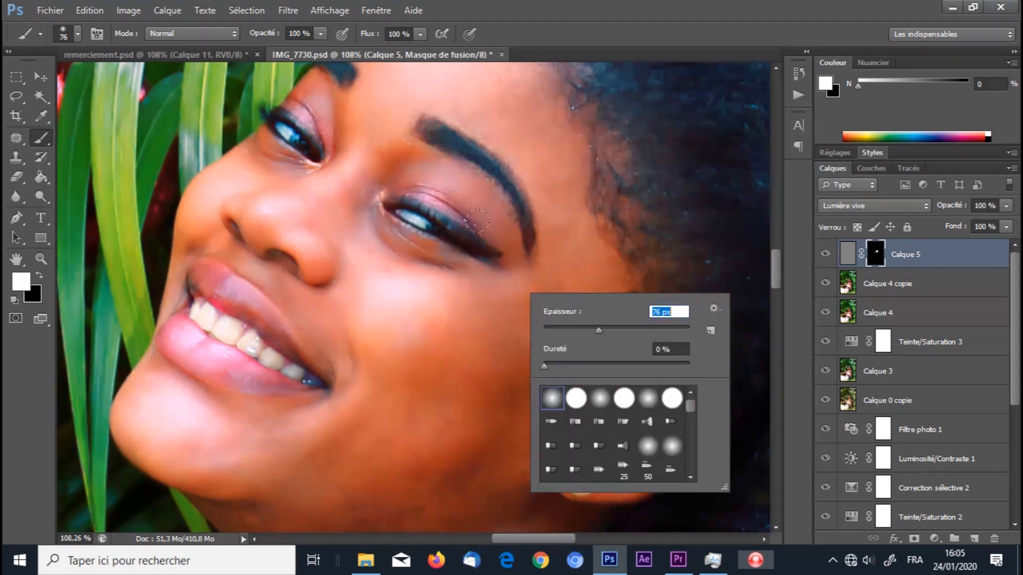
click(572, 327)
key(Return)
Enlarge the soft brush to 267 px and paint the mask white over the upper body and the supporting arm down to the hand.
scroll(537, 335, down, 2)
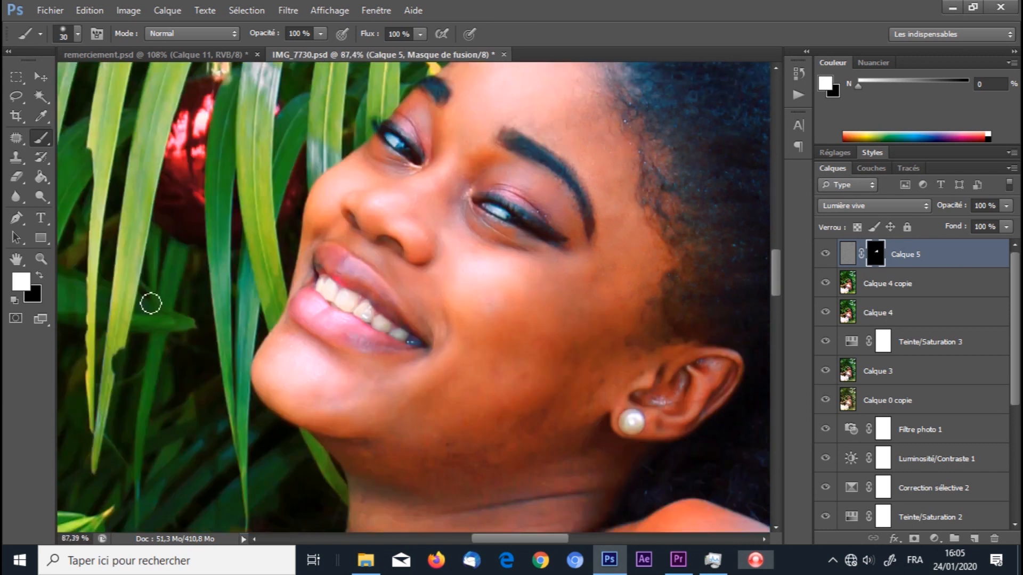
right_click(524, 348)
click(630, 383)
key(Return)
drag(776, 271, 775, 304)
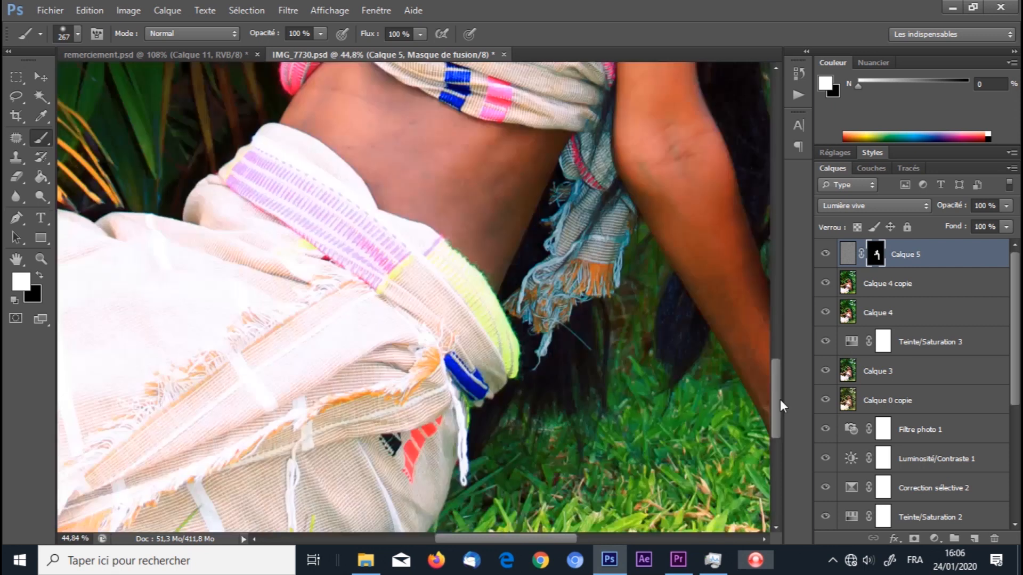
drag(776, 399, 777, 394)
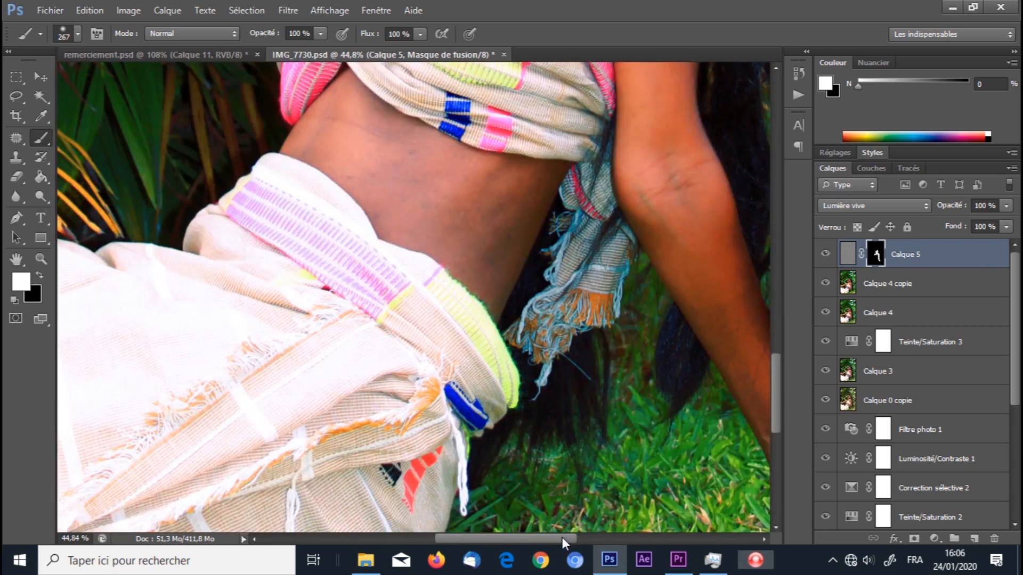
drag(562, 537, 593, 537)
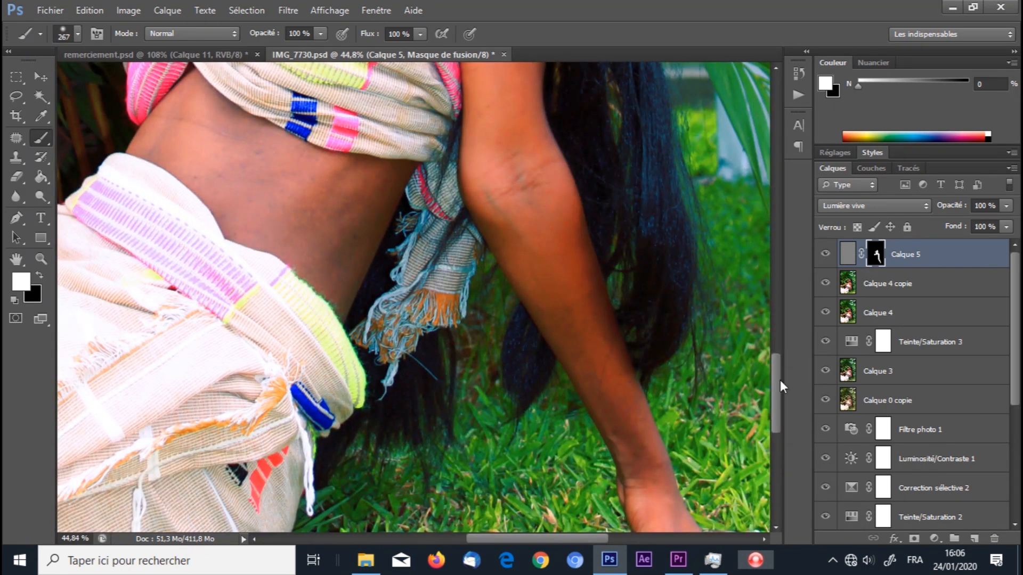
drag(778, 381, 778, 407)
drag(501, 538, 476, 538)
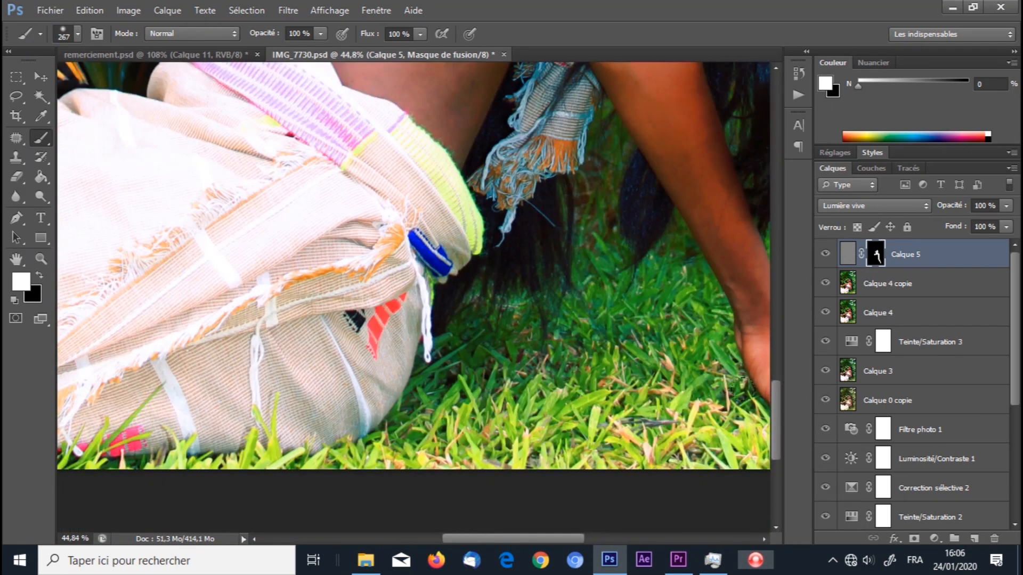
Paint the mask white over the outstretched arm and the bare waist with the 267 px brush.
drag(776, 435, 780, 384)
drag(487, 538, 395, 540)
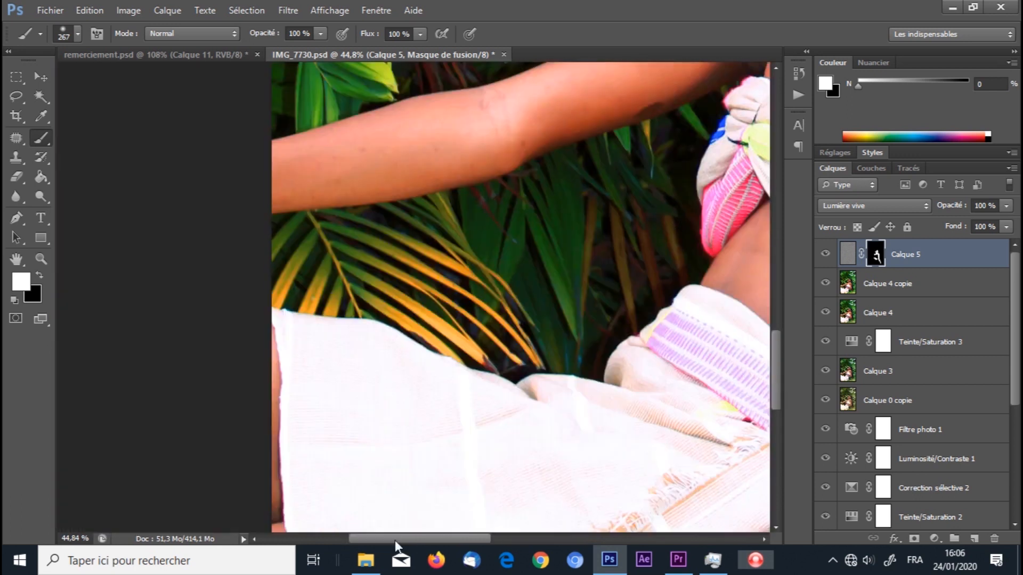
drag(250, 157, 374, 131)
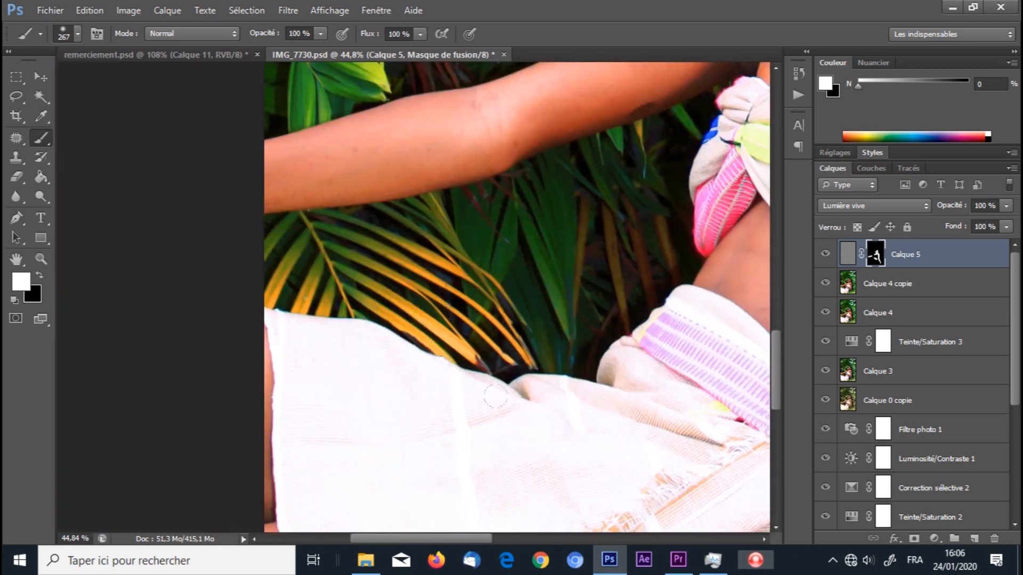
drag(448, 539, 482, 539)
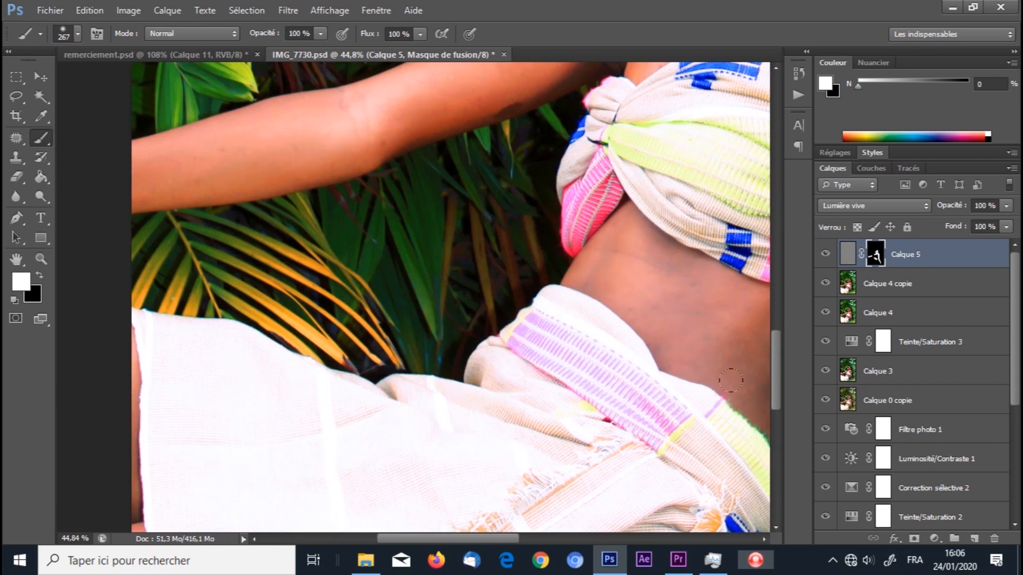
drag(776, 369, 776, 339)
Check the smoothed skin on the full figure and face, and stamp all visible layers into a new layer above Calque 5.
scroll(524, 263, down, 7)
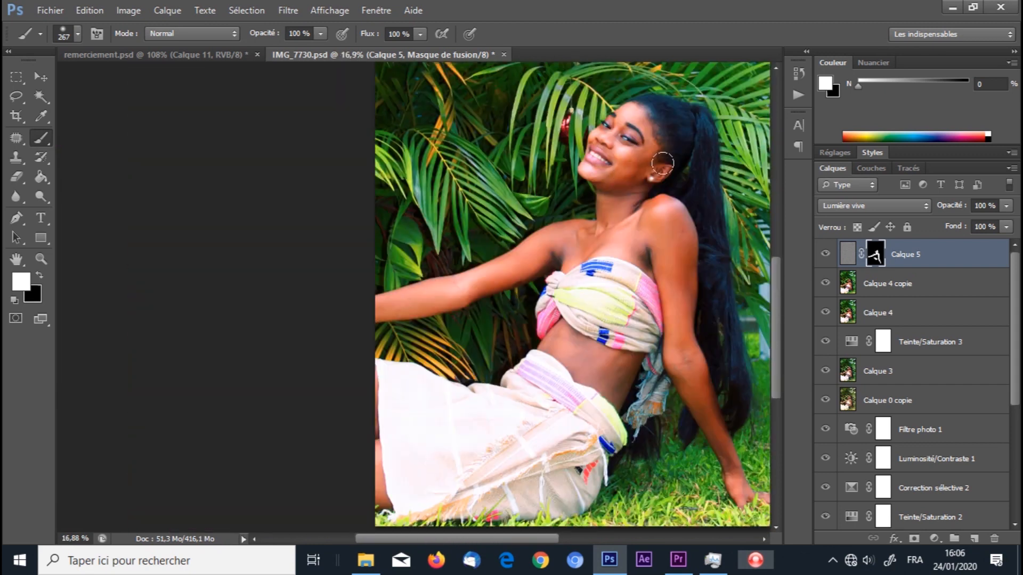
scroll(592, 176, up, 6)
scroll(526, 328, down, 4)
scroll(375, 354, up, 6)
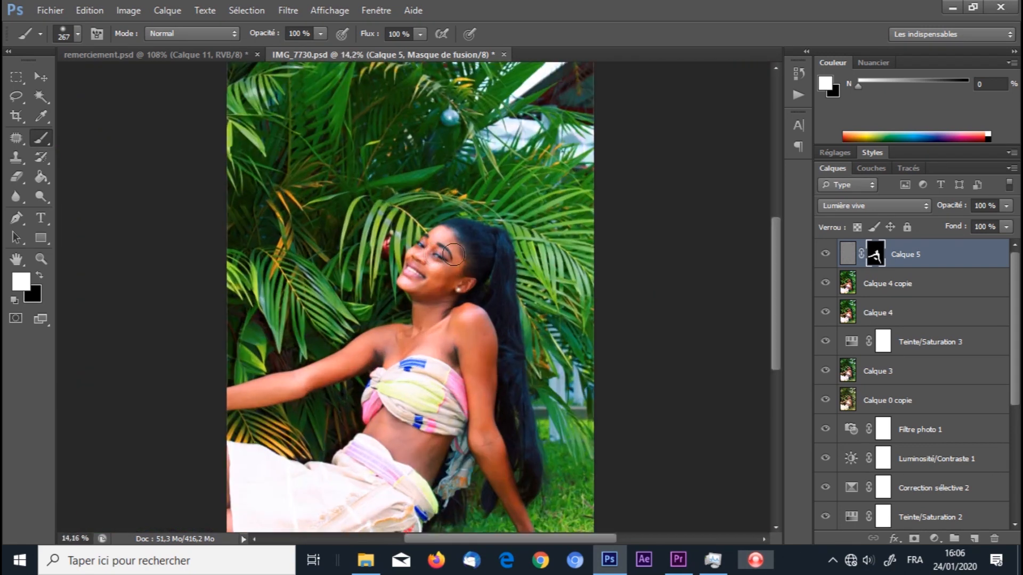
scroll(375, 355, up, 4)
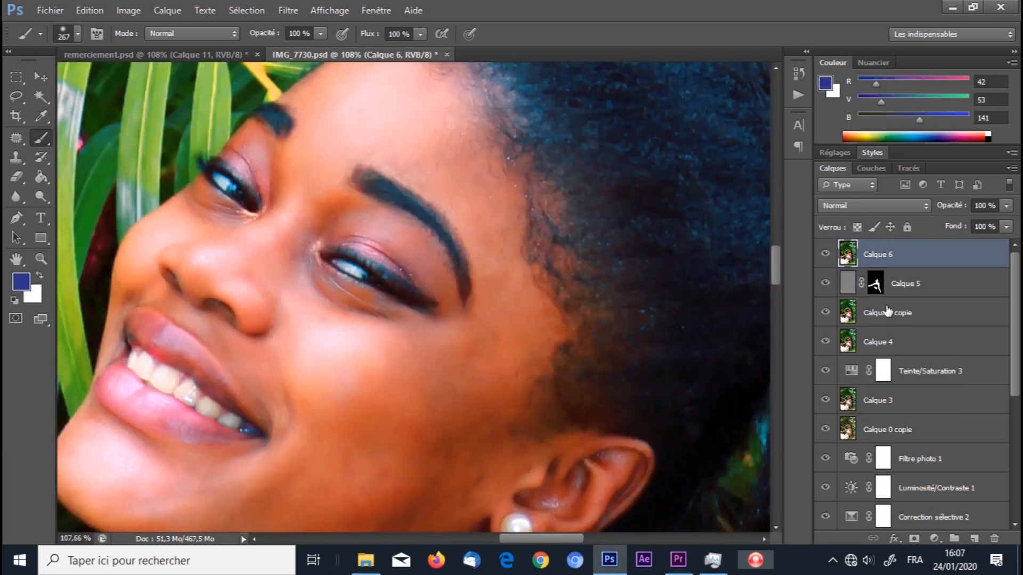
Move Calque 4 and Calque 4 copie above Calque 5 and review the whole portrait.
scroll(478, 408, down, 8)
scroll(480, 409, down, 1)
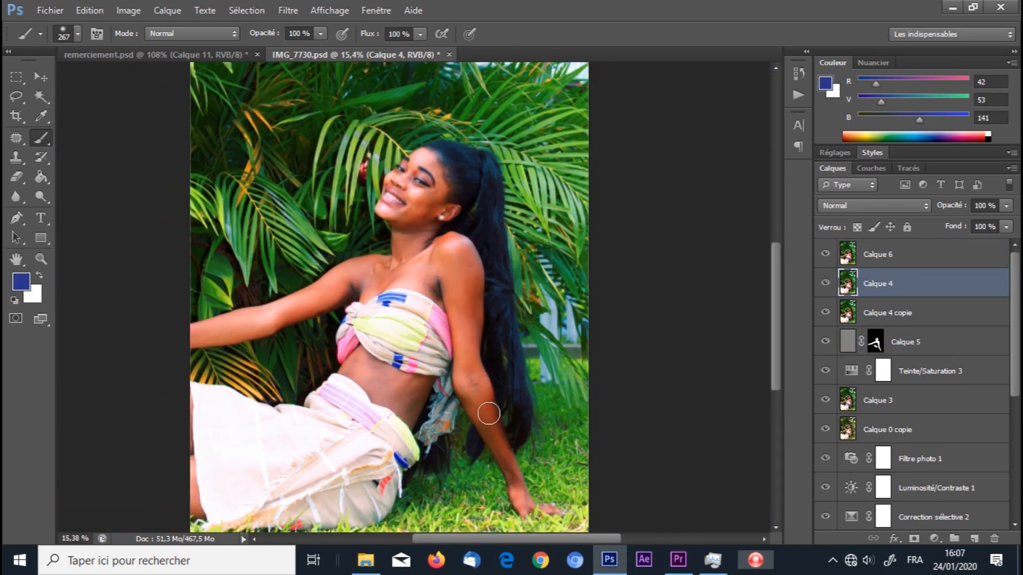
scroll(440, 308, up, 1)
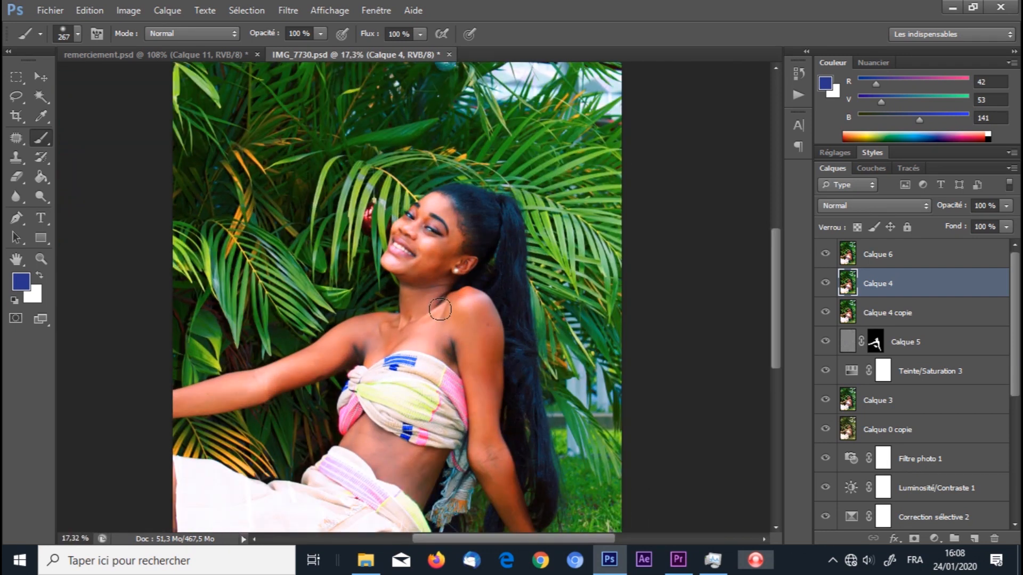
click(53, 16)
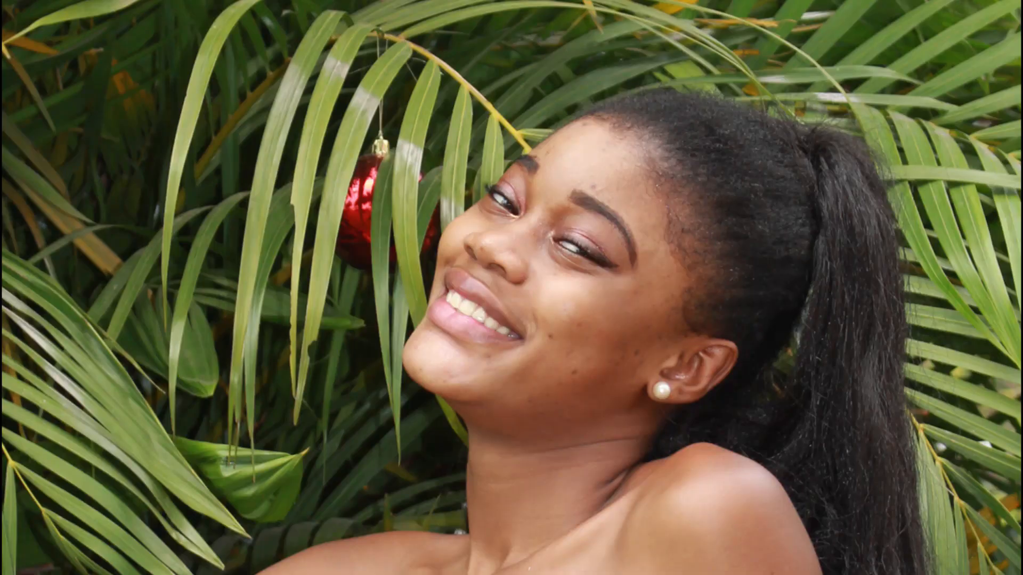